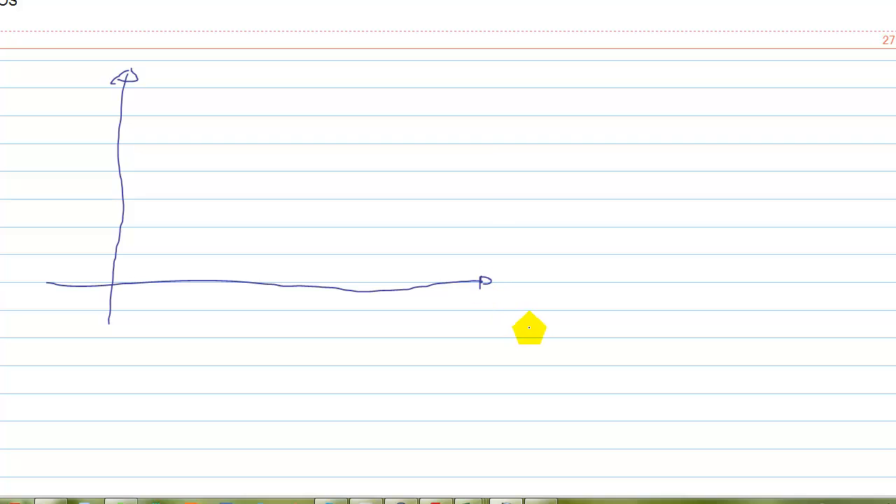
- Label the horizontal axis of the sketch X and the vertical axis Y
mouse_move(520, 305)
mouse_down()
mouse_move(500, 324)
mouse_move(498, 307)
mouse_up()
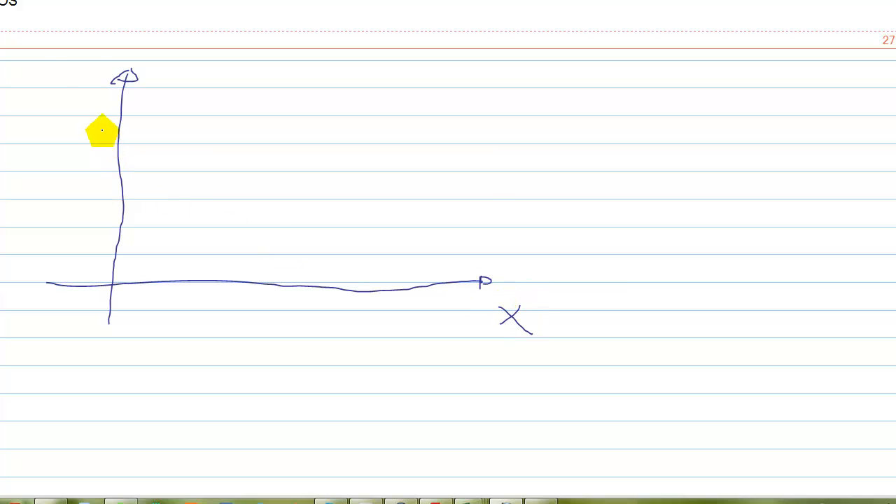
drag(67, 57, 85, 62)
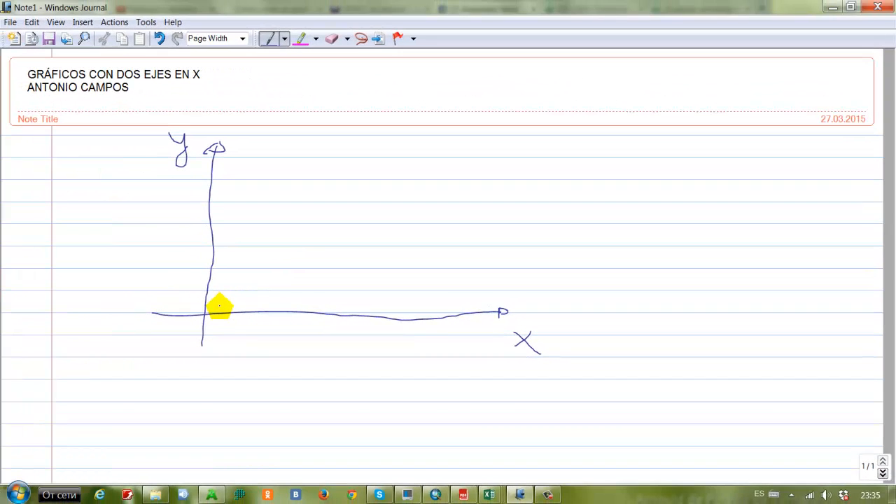
- Sketch a rising blue curve from near the origin and mark 5, 10, 15, 20 and 25 along the X axis
drag(252, 269, 219, 306)
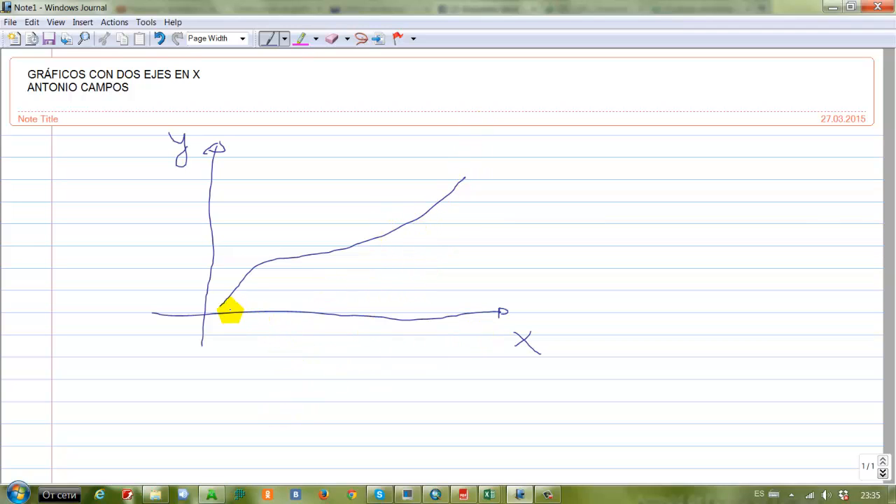
drag(232, 310, 234, 340)
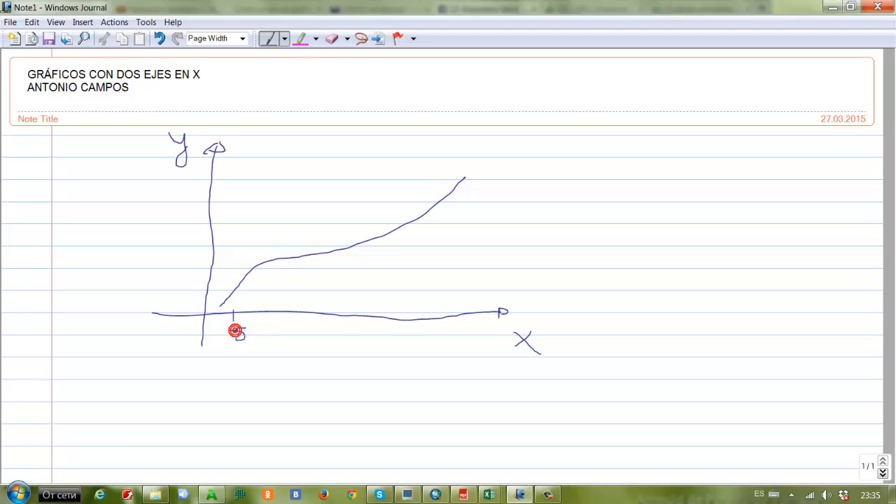
mouse_move(266, 310)
mouse_down()
mouse_move(264, 330)
mouse_move(278, 333)
mouse_move(298, 316)
mouse_move(297, 328)
mouse_move(371, 327)
mouse_move(378, 343)
mouse_up()
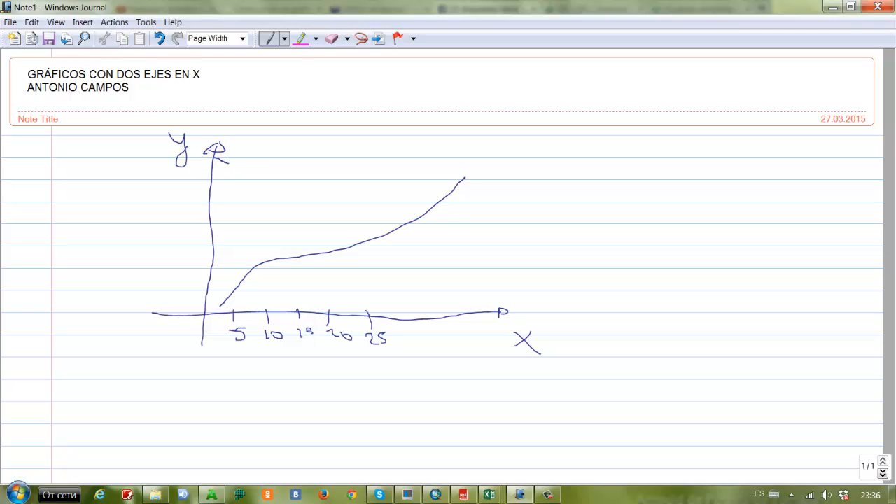
drag(301, 176, 542, 161)
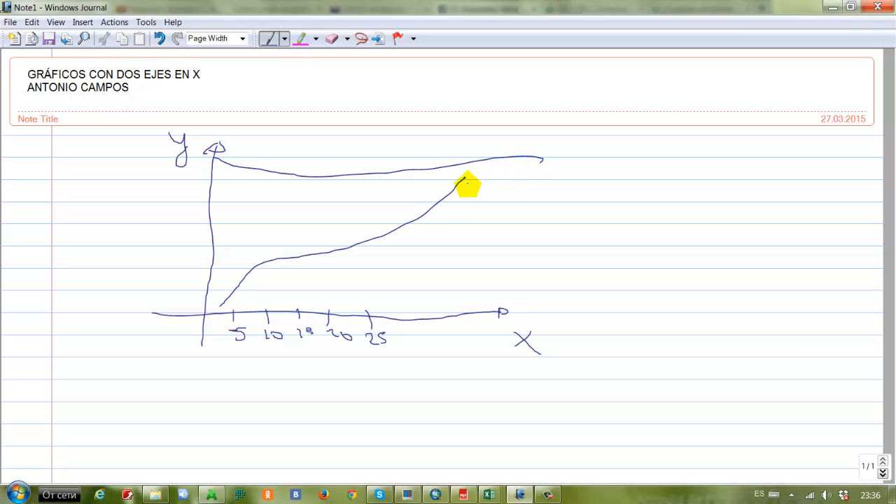
key(ctrl+z)
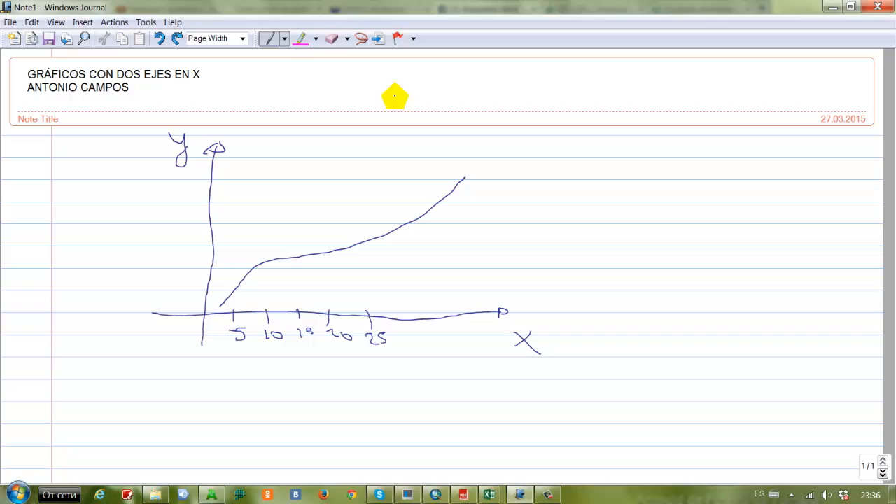
click(314, 38)
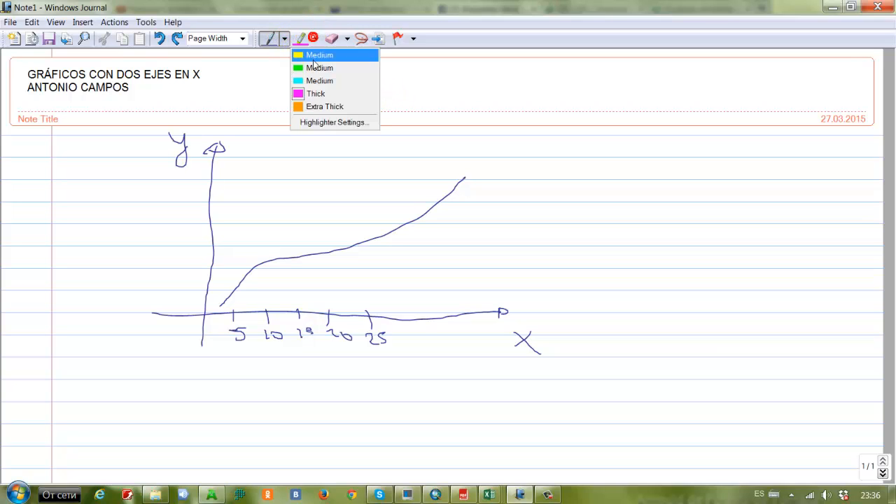
click(301, 106)
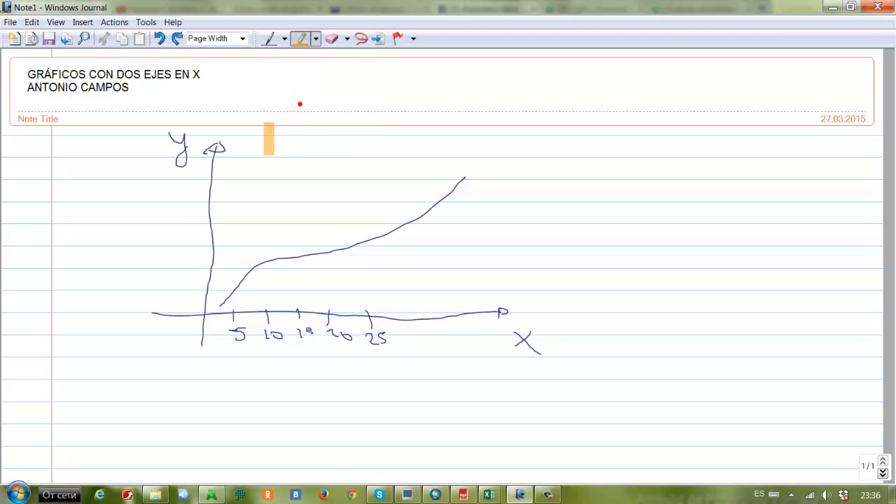
- Draw a second horizontal axis with a red pen, starting near the upper end of the Y axis
click(284, 39)
click(270, 91)
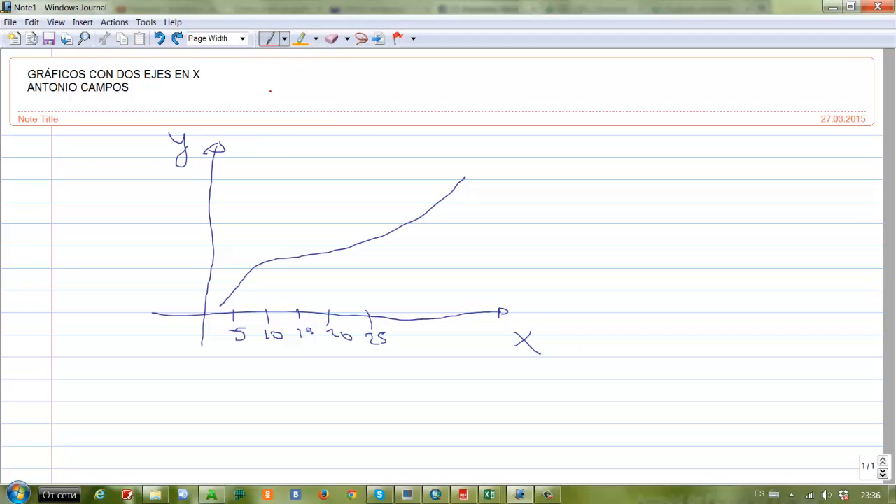
drag(255, 160, 214, 157)
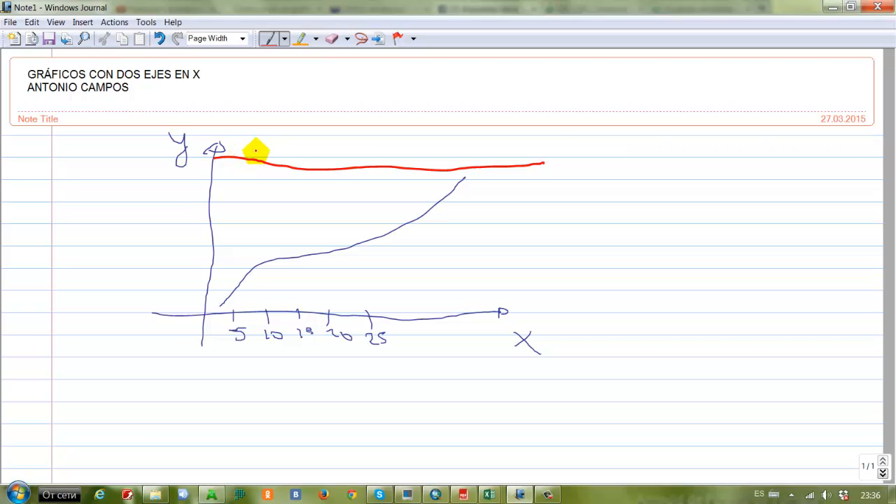
- Mark 100, 200, 300 and 400 along the red axis and sketch a red curve that crosses the blue one
drag(255, 150, 259, 172)
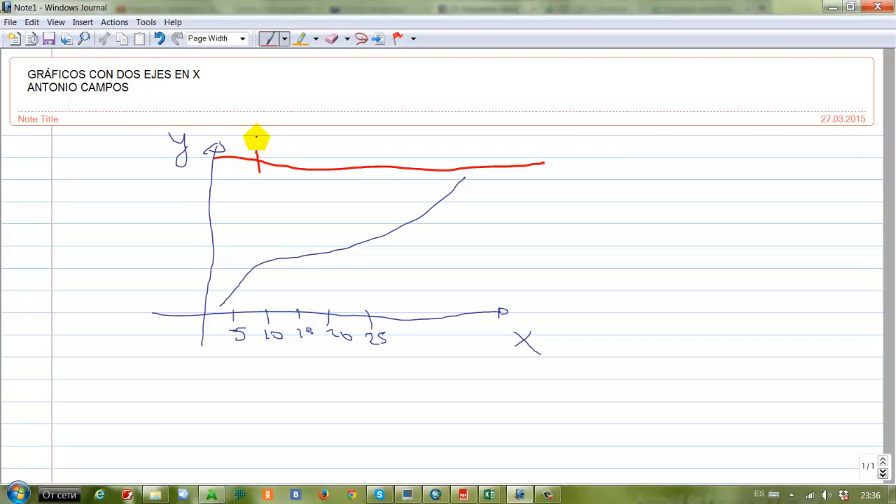
drag(249, 133, 316, 140)
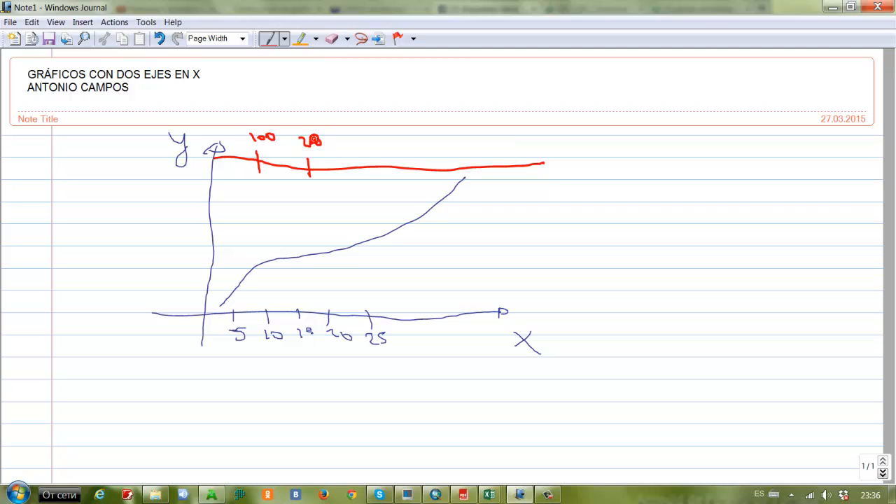
drag(357, 160, 358, 182)
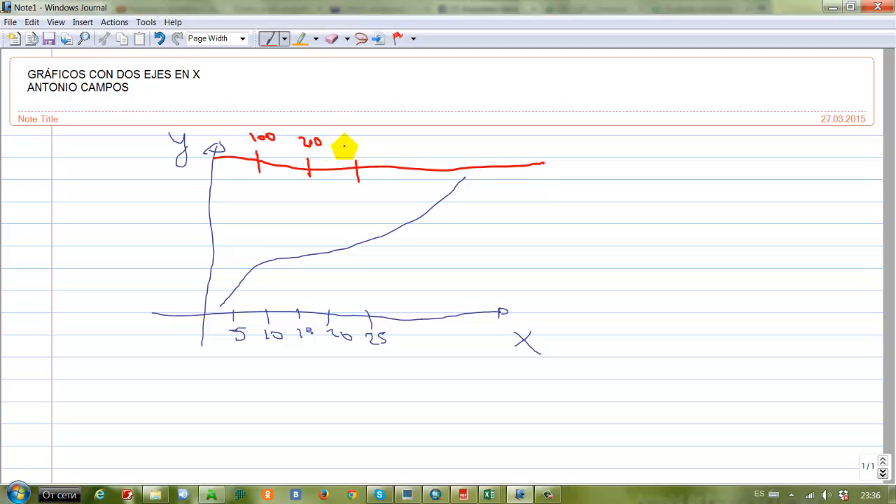
drag(346, 143, 357, 145)
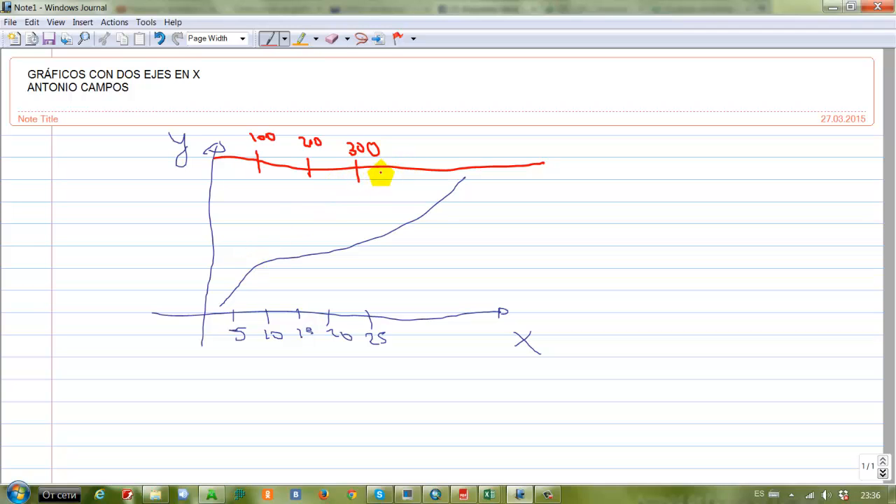
drag(404, 158, 407, 179)
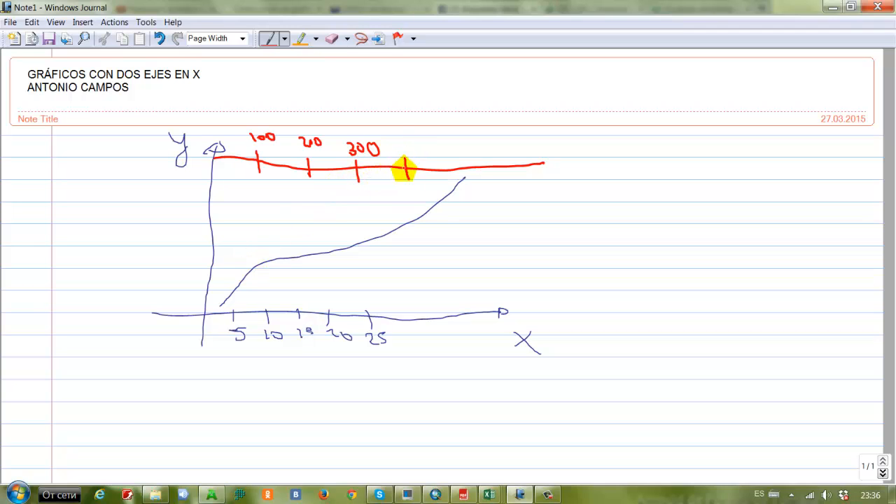
drag(399, 143, 419, 146)
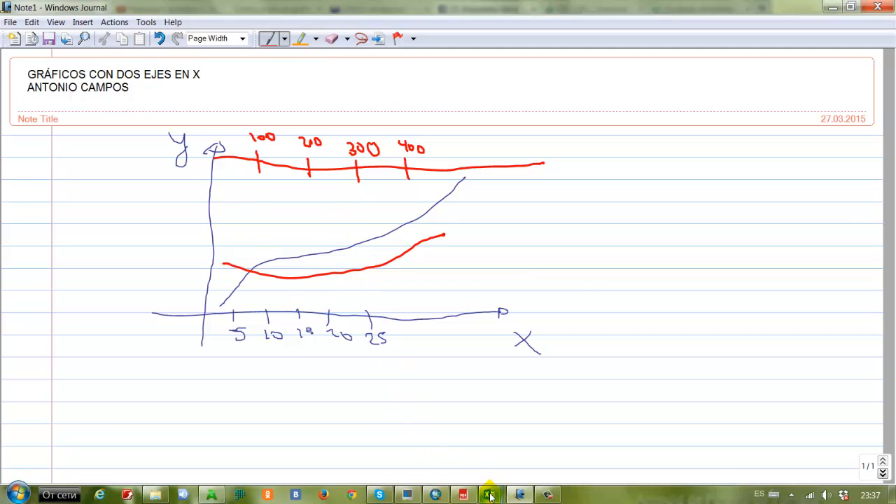
- In Excel's VOLUMEN EMBALSE workbook, set the keyboard language to ES and enter EJE Y in cell B11 below the COTA column
mouse_move(489, 496)
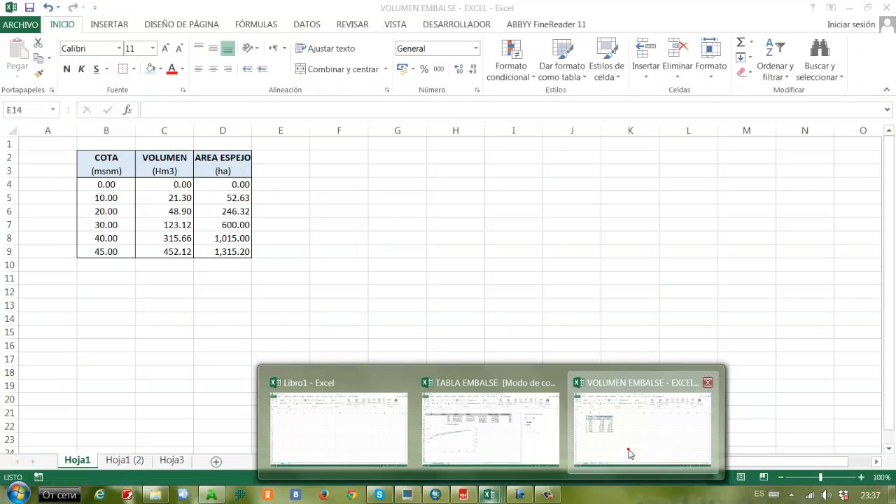
click(628, 447)
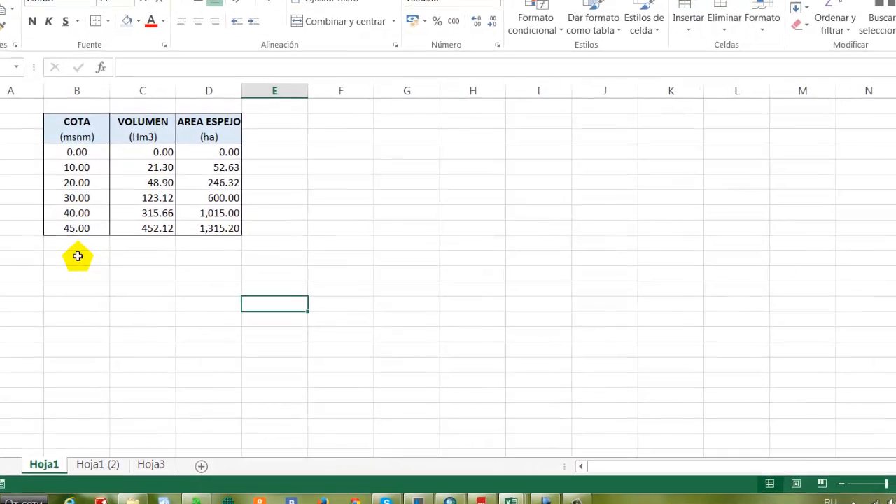
click(54, 243)
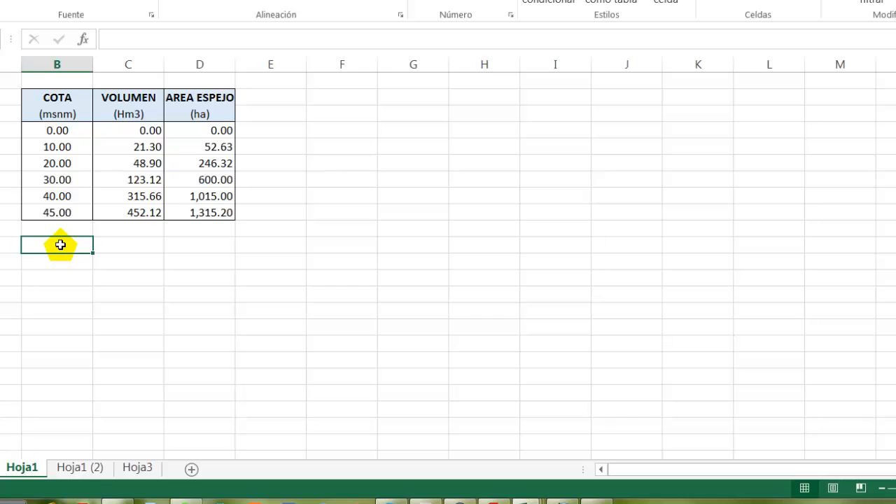
text(H)
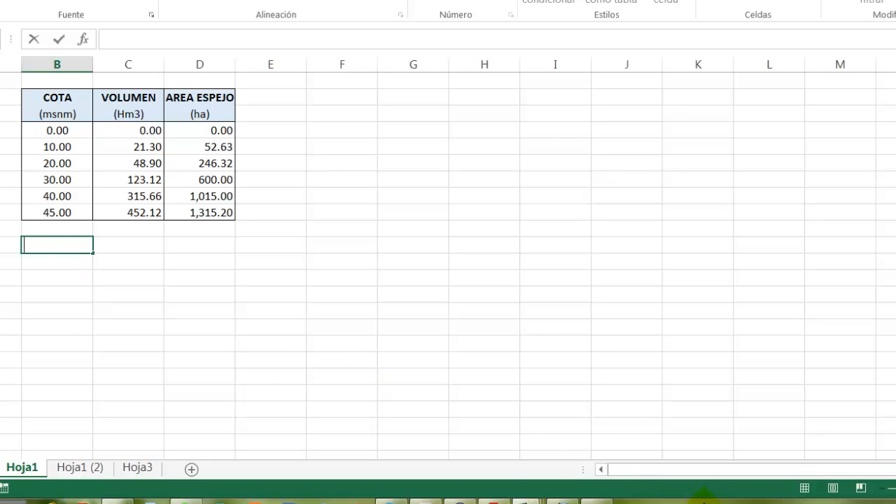
click(884, 501)
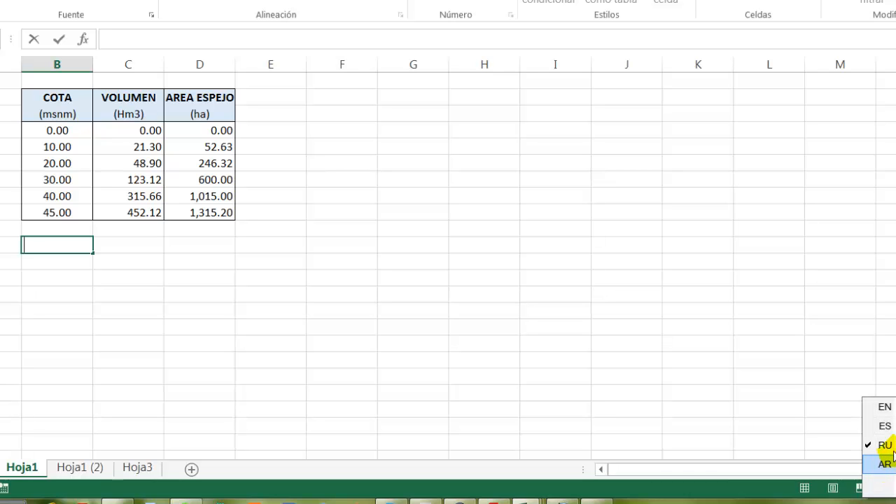
click(891, 425)
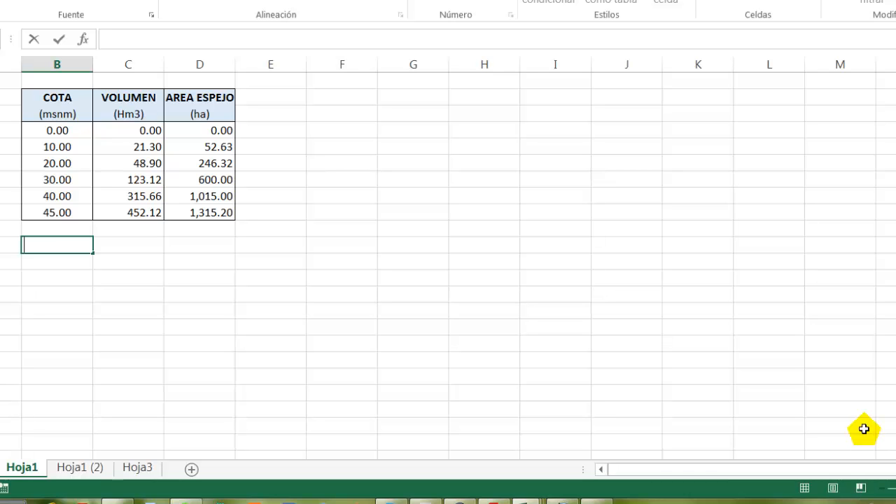
text(EJE)
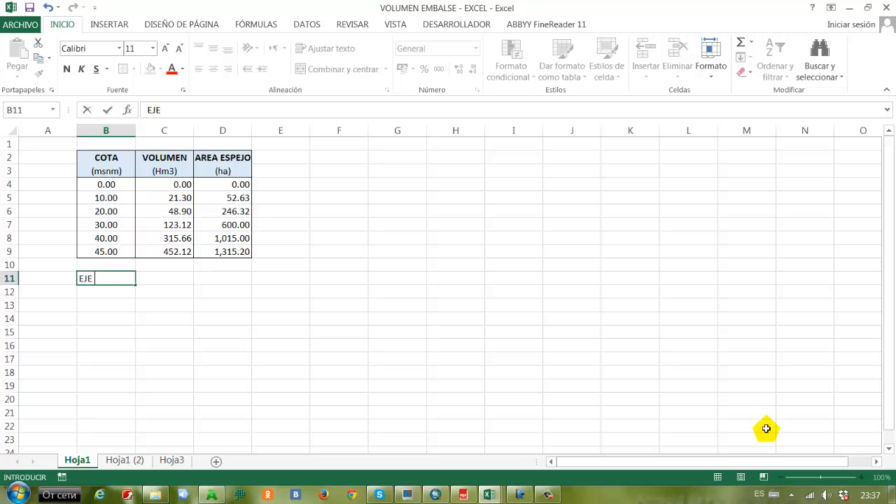
text( Y)
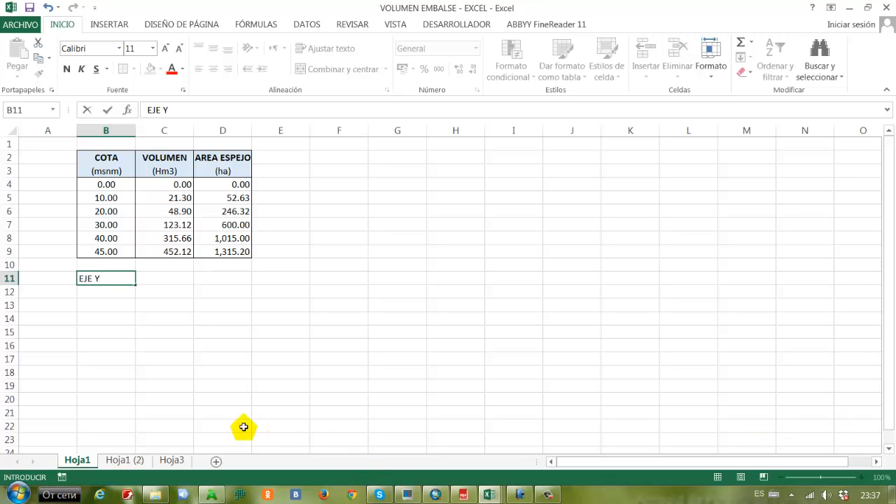
- Enter EJE X in cells C11 and D11, below the VOLUMEN and AREA ESPEJO columns
click(165, 281)
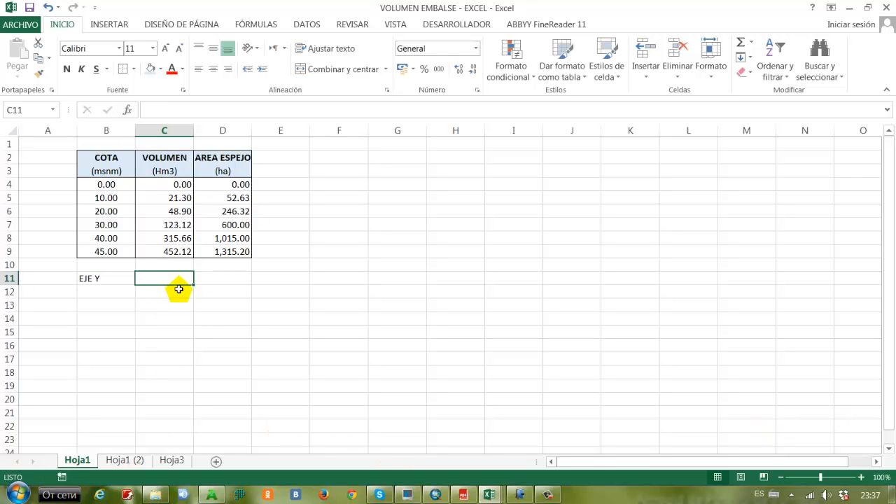
text(EJE X)
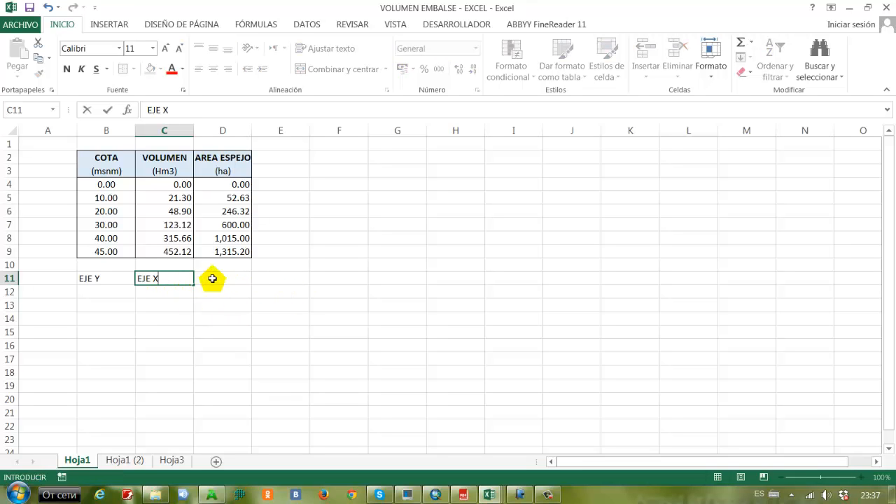
click(212, 278)
text(EJE X)
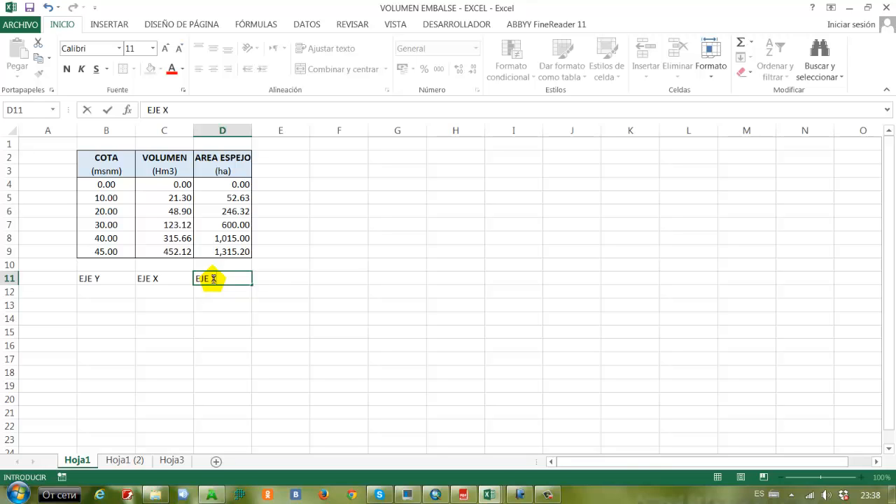
click(271, 348)
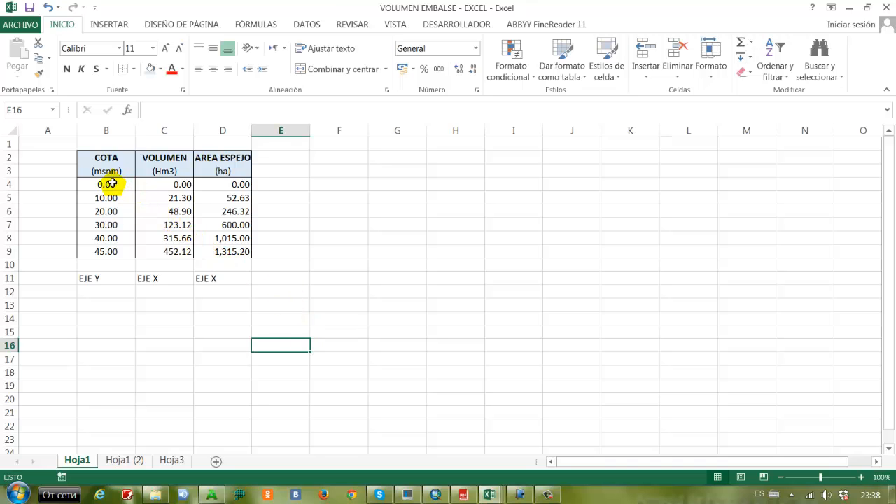
- Insert a scatter chart with smooth lines and markers from the COTA and VOLUMEN values (B4:C9) and place it beside the table near row 2
drag(112, 183, 110, 253)
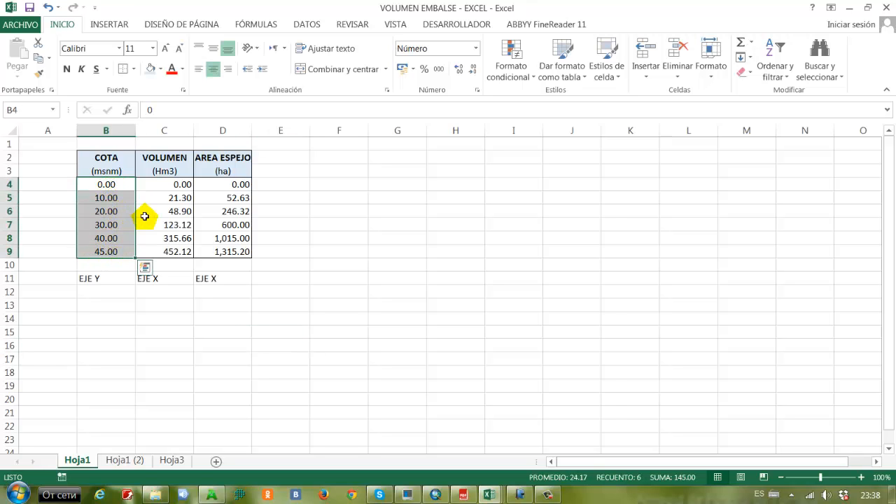
click(163, 184)
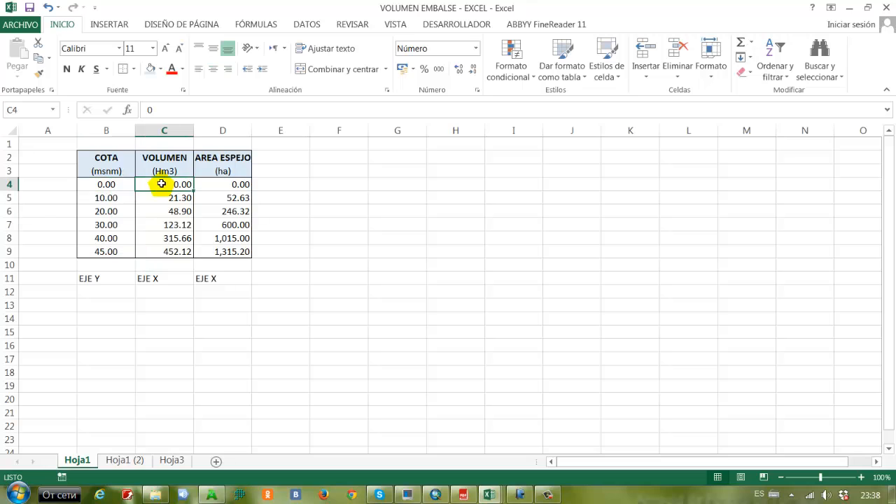
drag(115, 184, 118, 252)
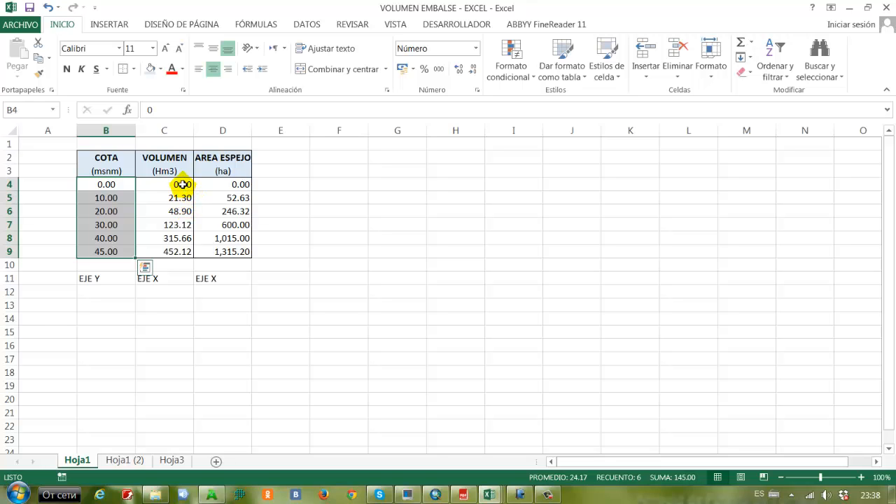
drag(180, 184, 186, 247)
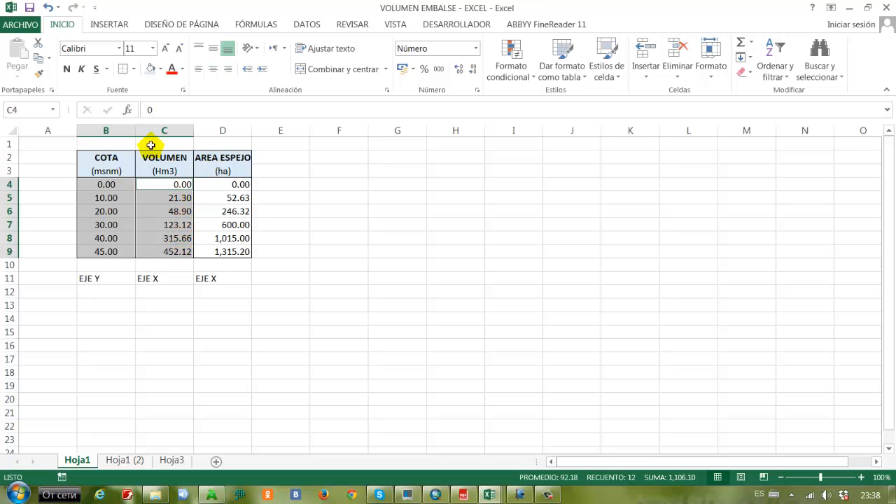
click(106, 26)
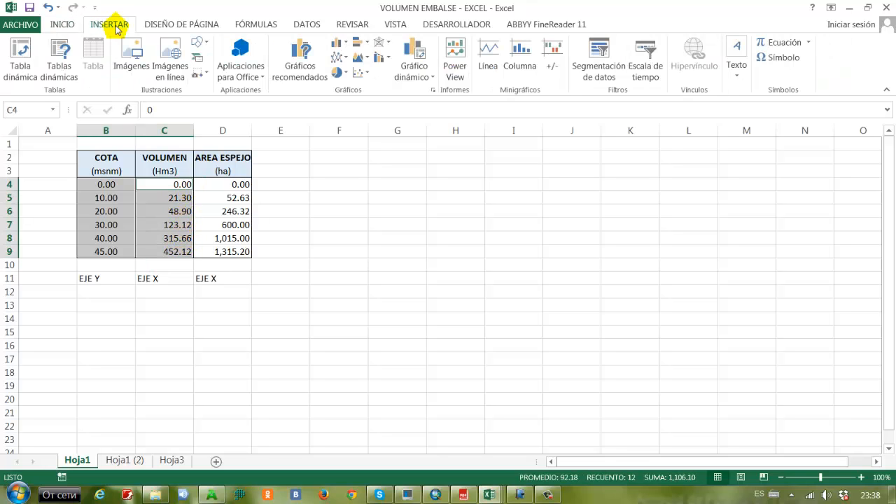
click(358, 74)
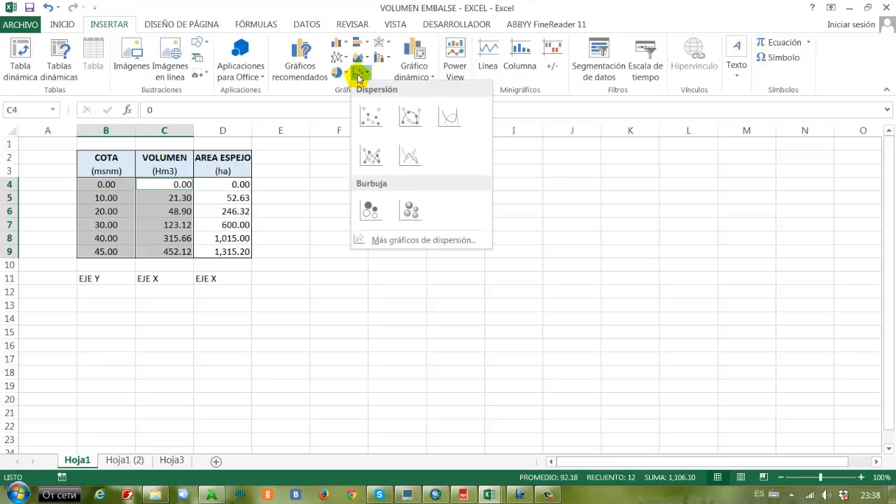
click(410, 116)
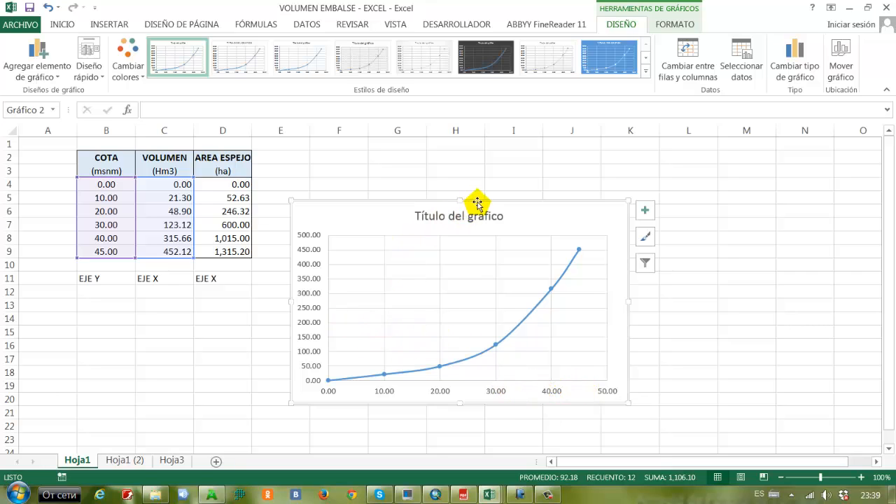
drag(477, 201, 495, 146)
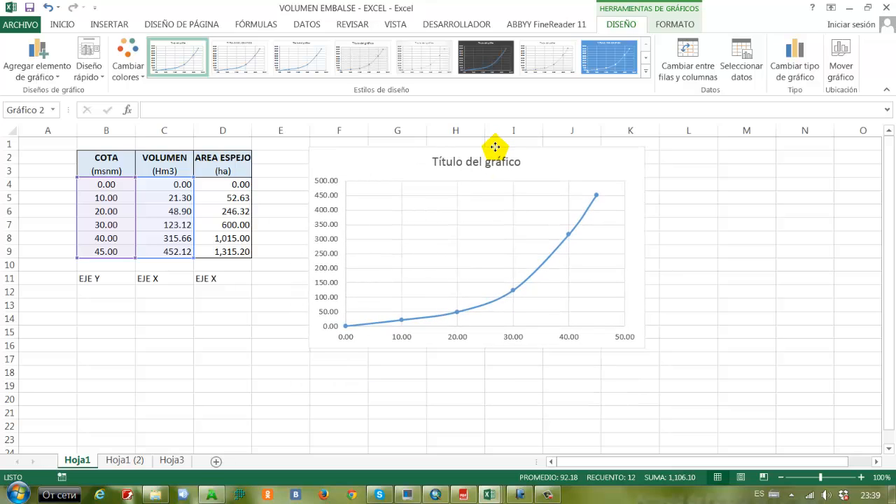
click(494, 146)
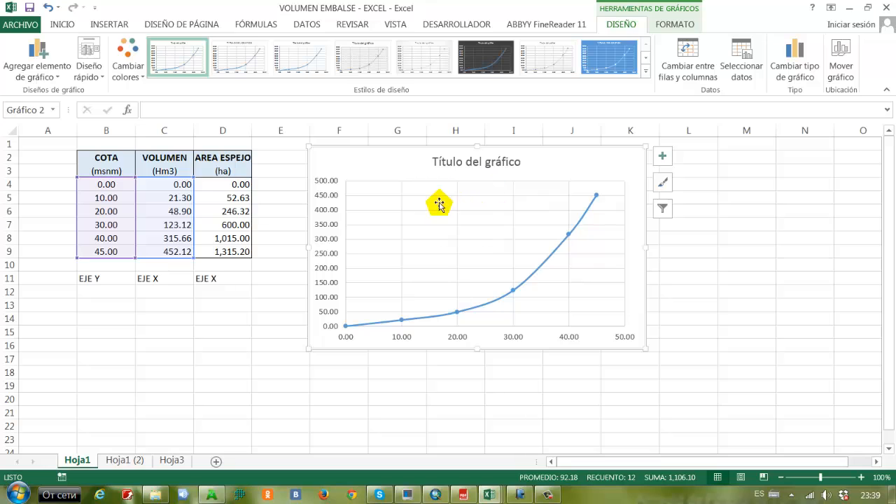
- Open the chart's data source for editing and name its existing series VOLUMEN
right_click(423, 217)
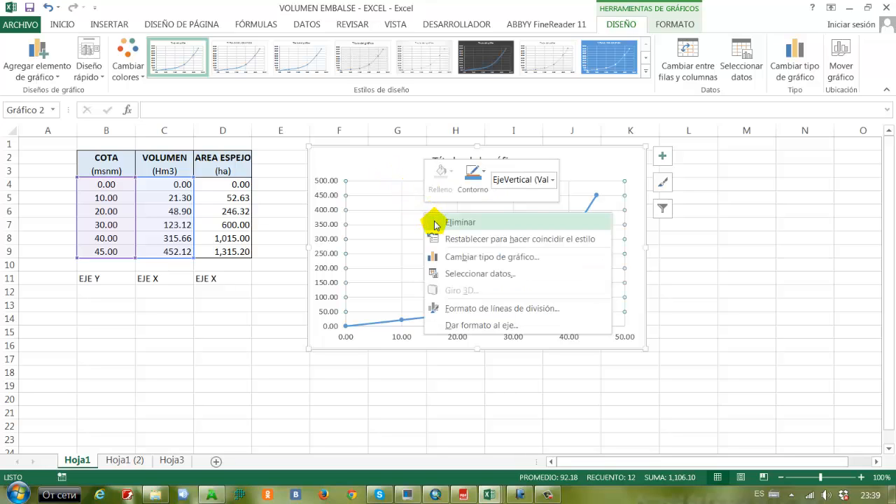
click(488, 277)
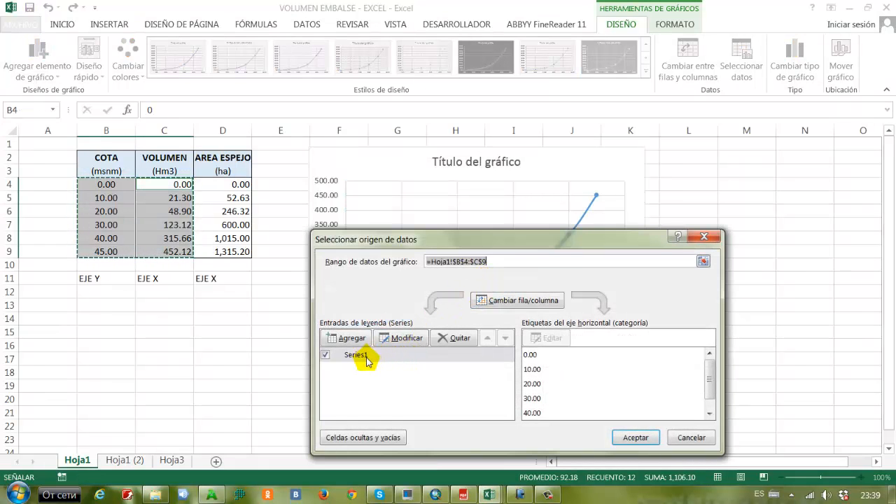
click(407, 339)
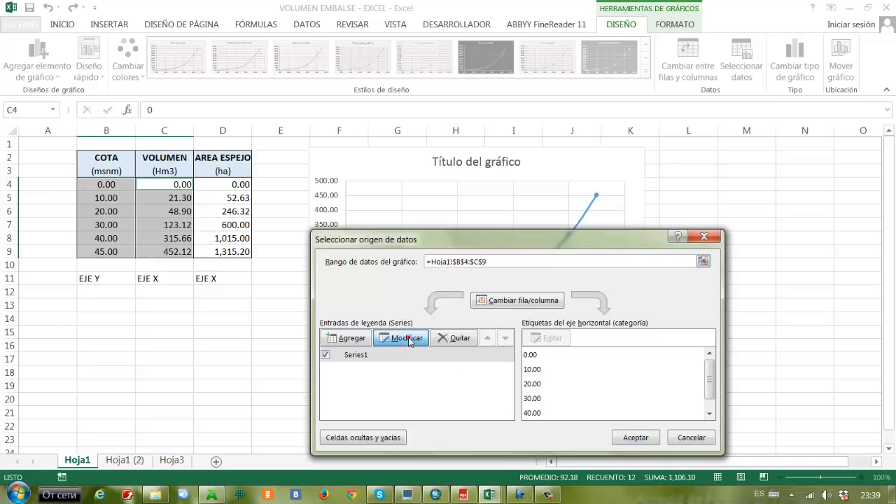
drag(473, 285, 596, 209)
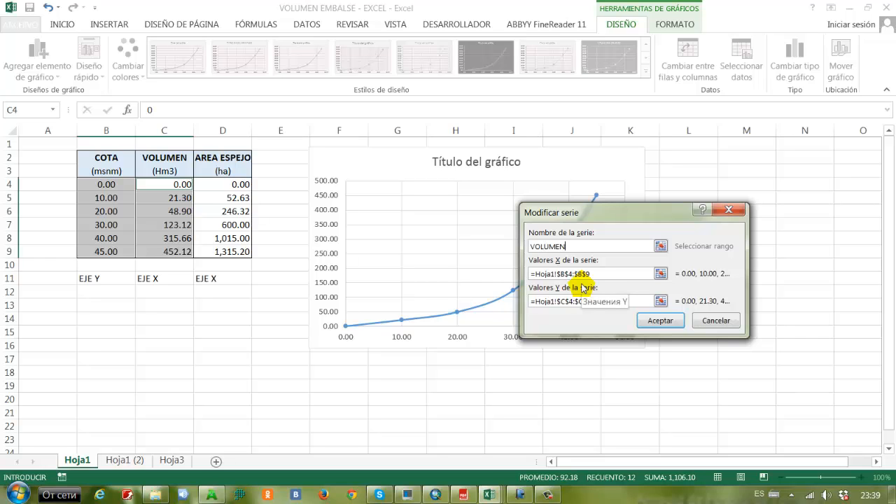
drag(631, 214, 744, 202)
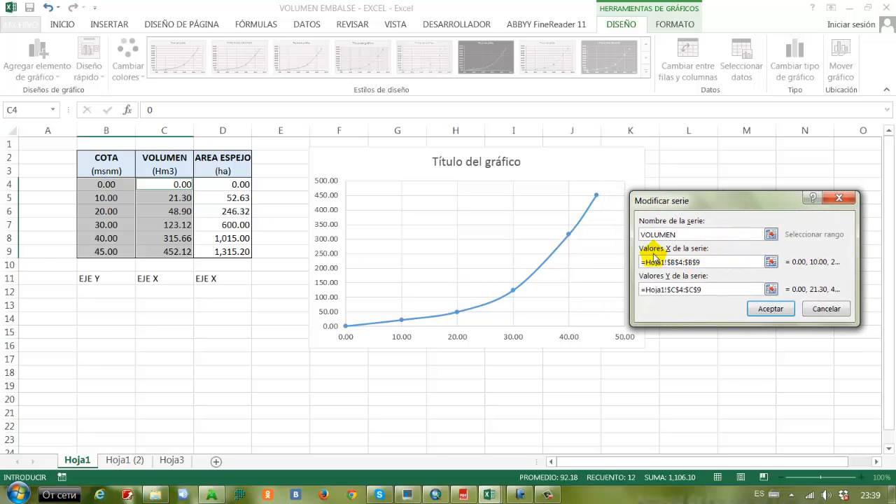
- Set the VOLUMEN series' X values to the volume column, Hoja1 C4:C9
click(770, 261)
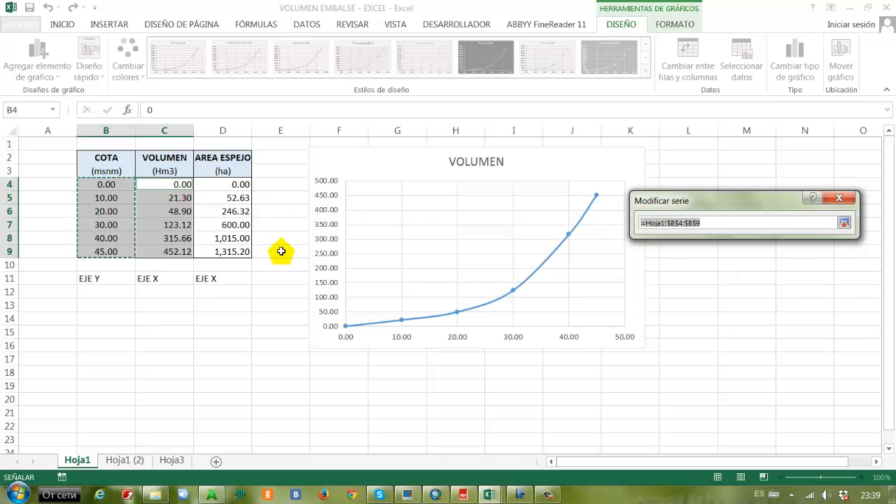
drag(164, 183, 176, 252)
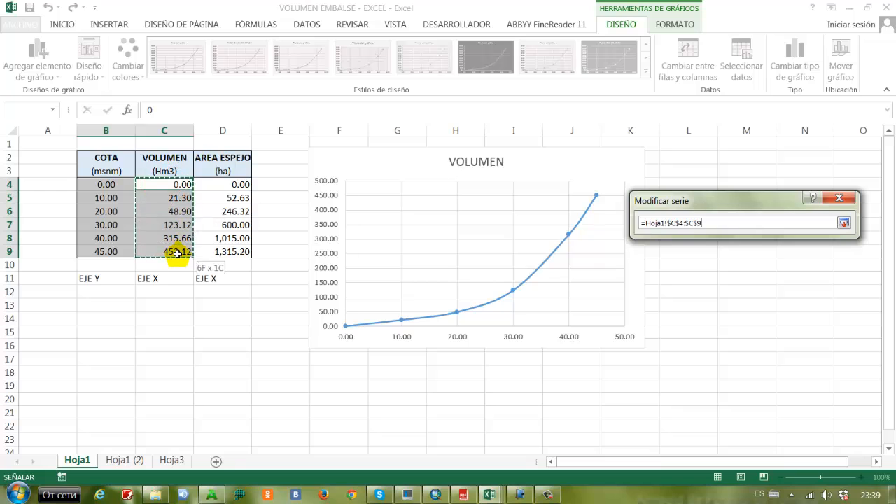
click(844, 224)
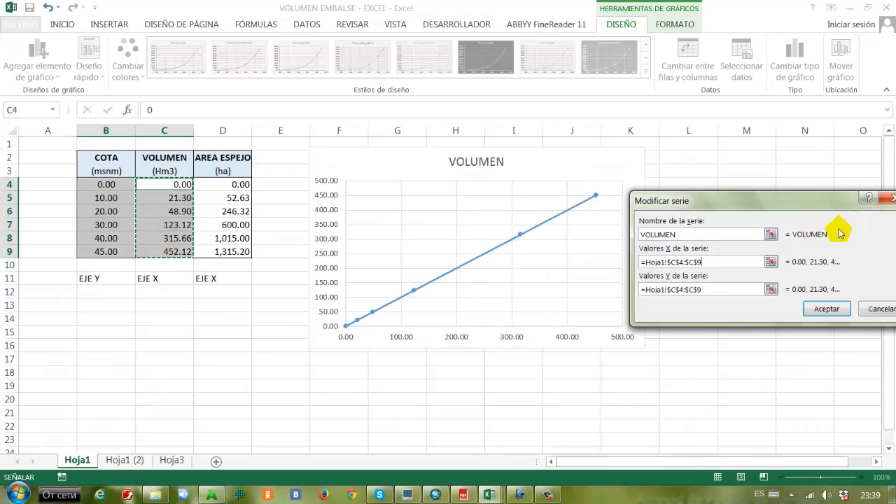
- Set the VOLUMEN series' Y values to the COTA column, B4:B9, and apply the data source changes
click(770, 289)
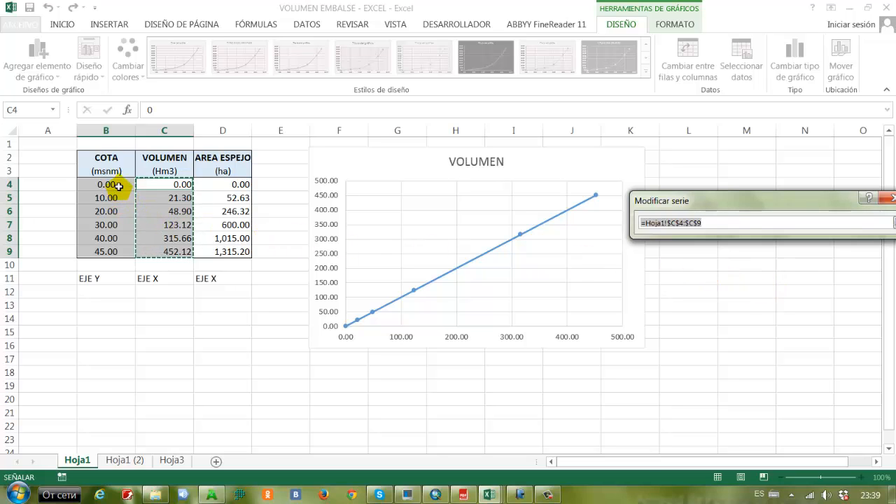
drag(114, 184, 114, 252)
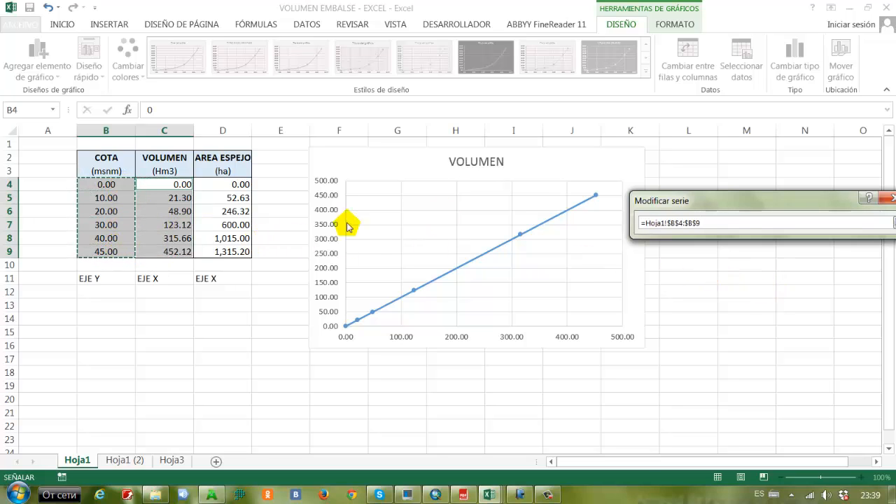
drag(734, 202, 716, 201)
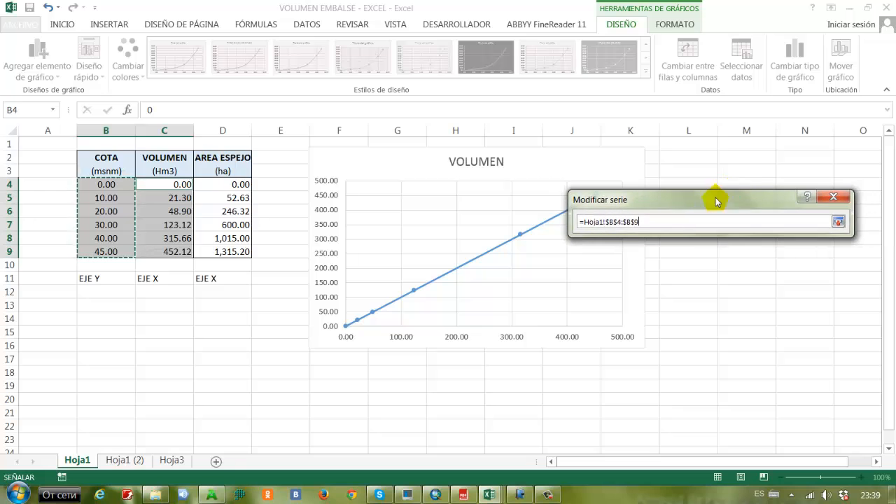
click(838, 222)
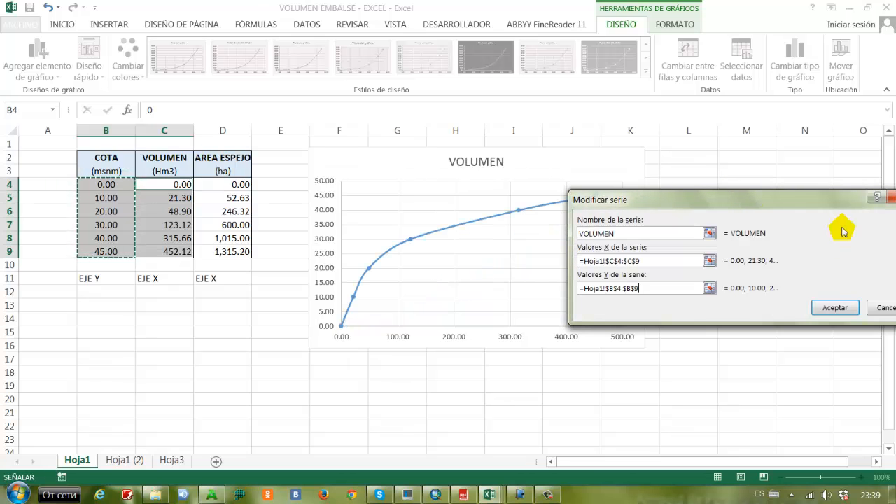
click(831, 305)
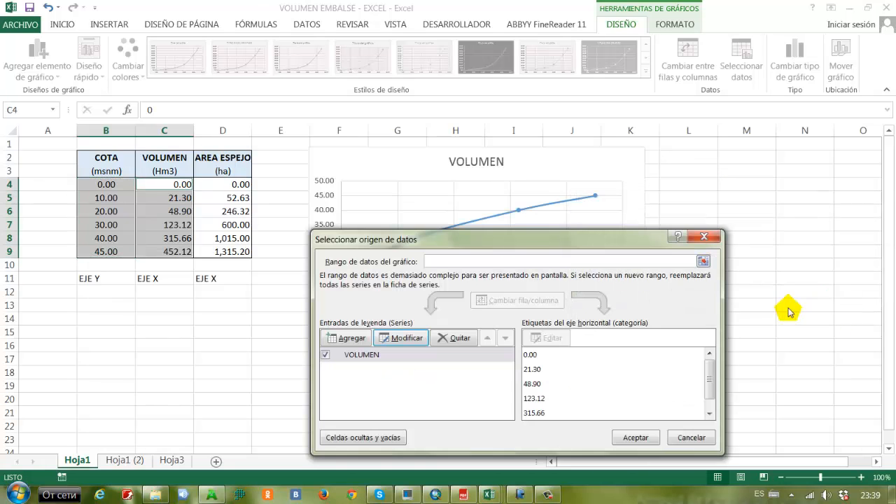
click(635, 437)
click(753, 271)
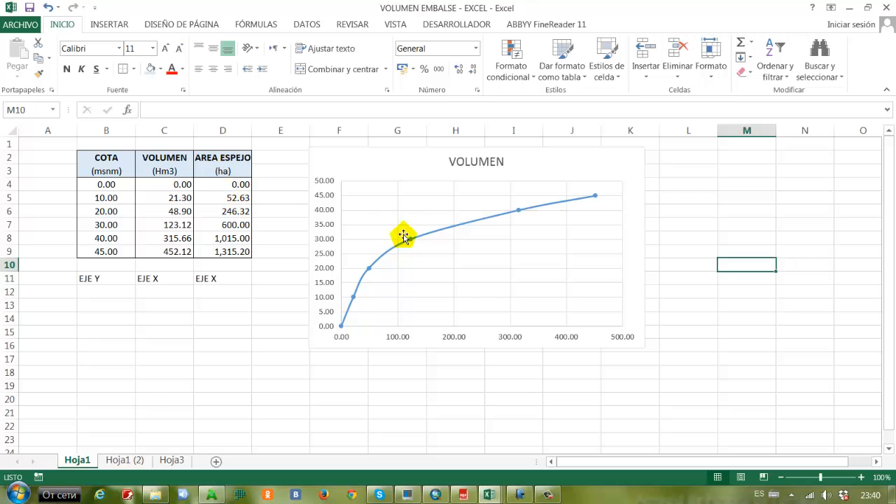
- Add a second series named AREA to the chart, with X values from the AREA ESPEJO column, D4:D9
click(481, 248)
right_click(481, 248)
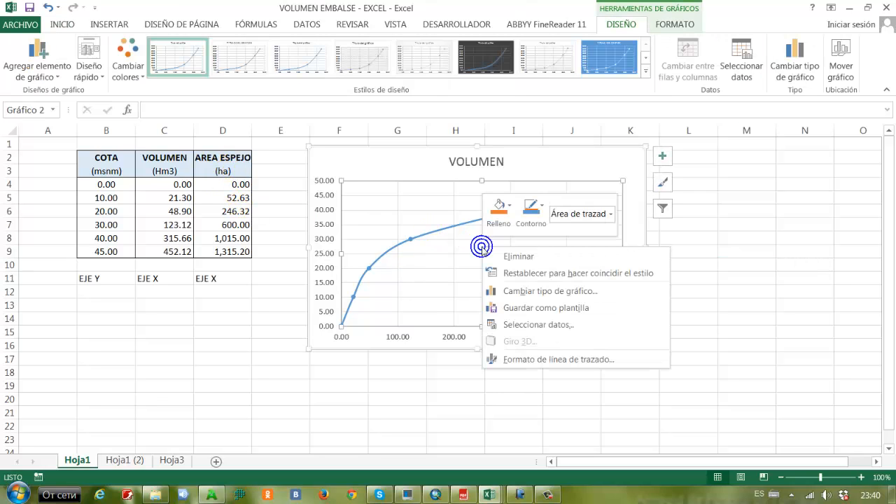
click(537, 325)
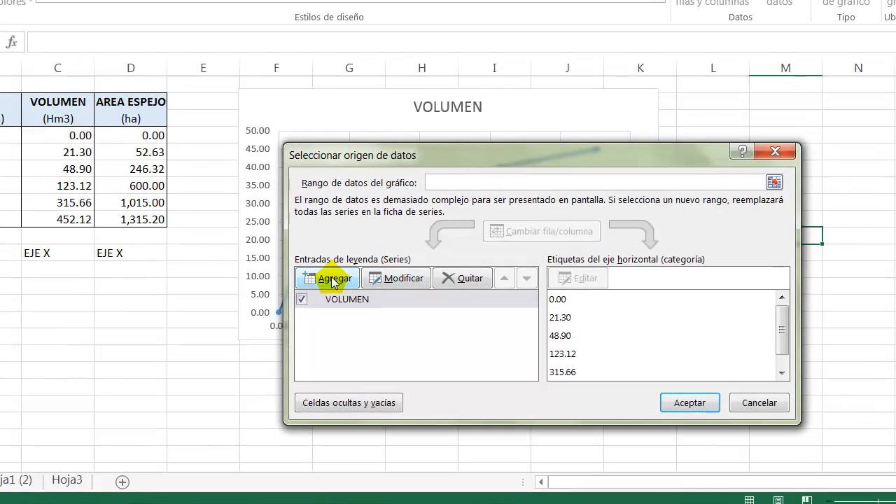
click(348, 338)
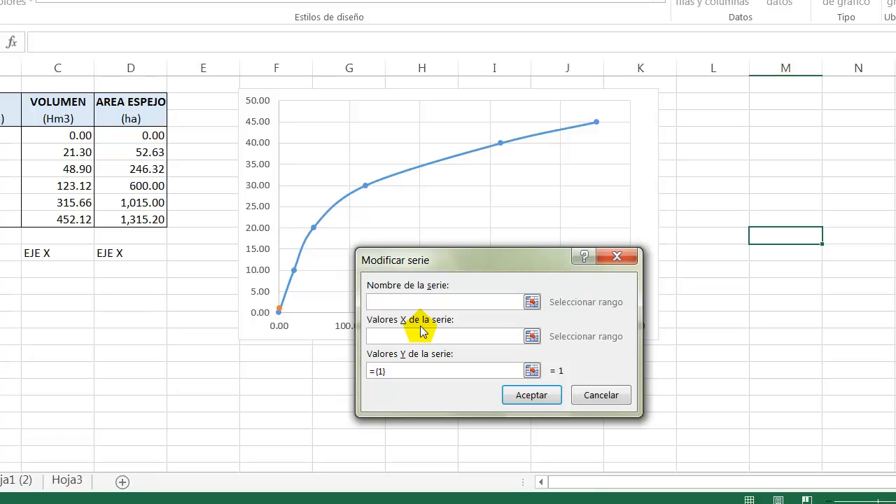
text(AREA)
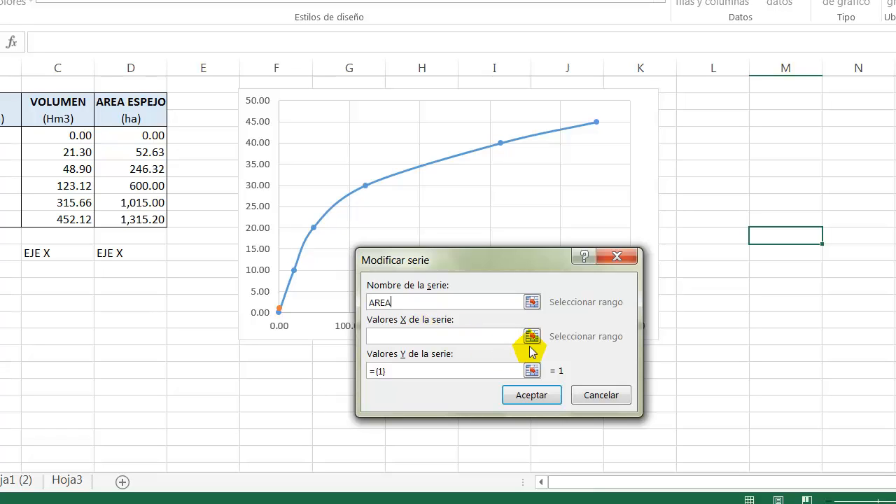
click(531, 337)
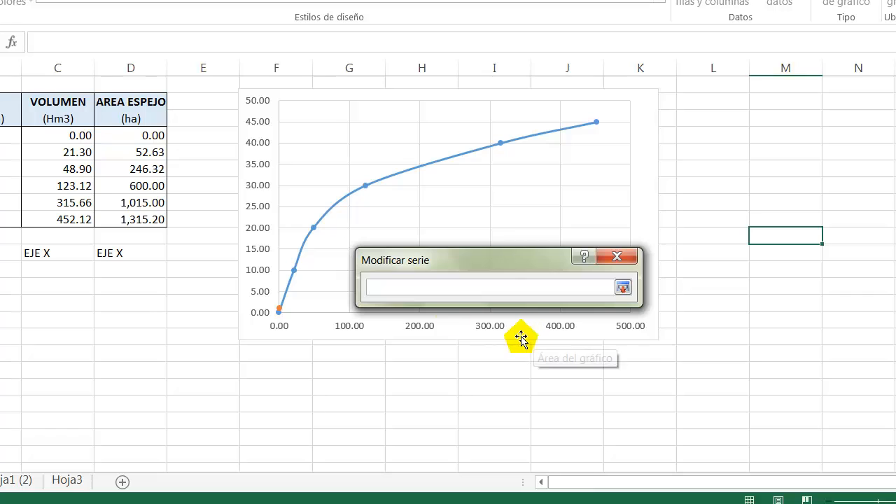
drag(145, 134, 146, 218)
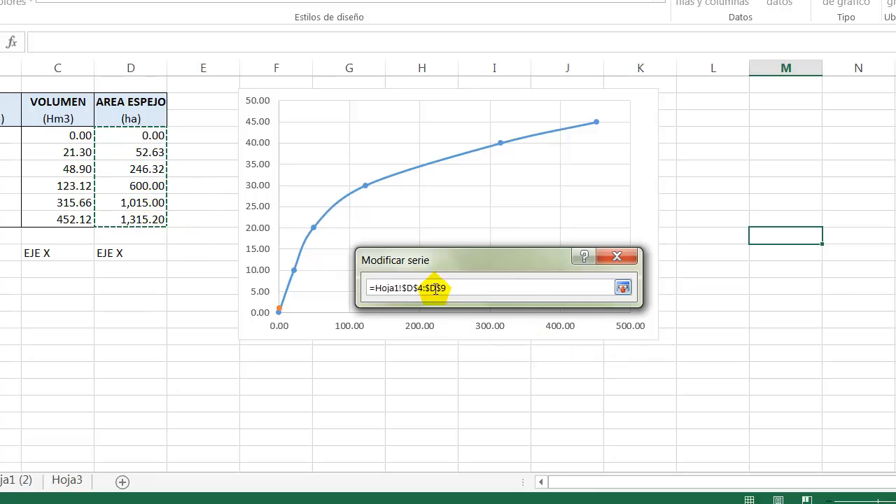
click(622, 287)
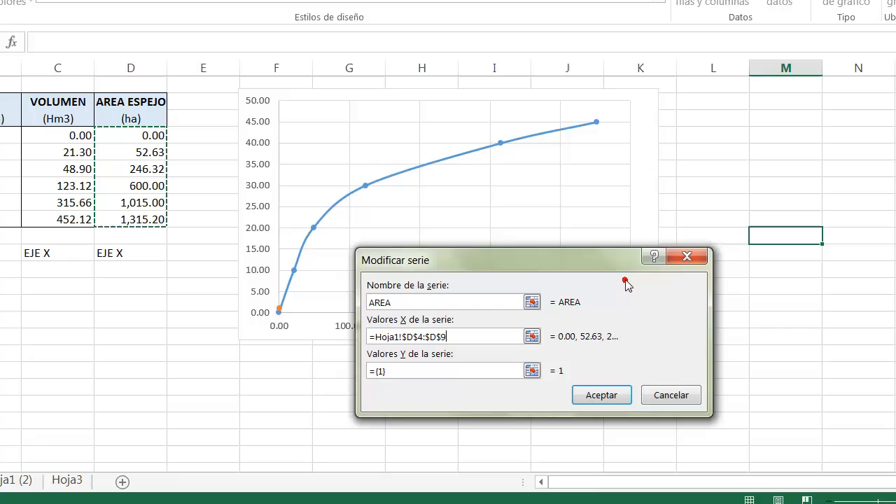
- Set the AREA series' Y values to the COTA column, B4:B9, and apply the new series to the chart
click(531, 371)
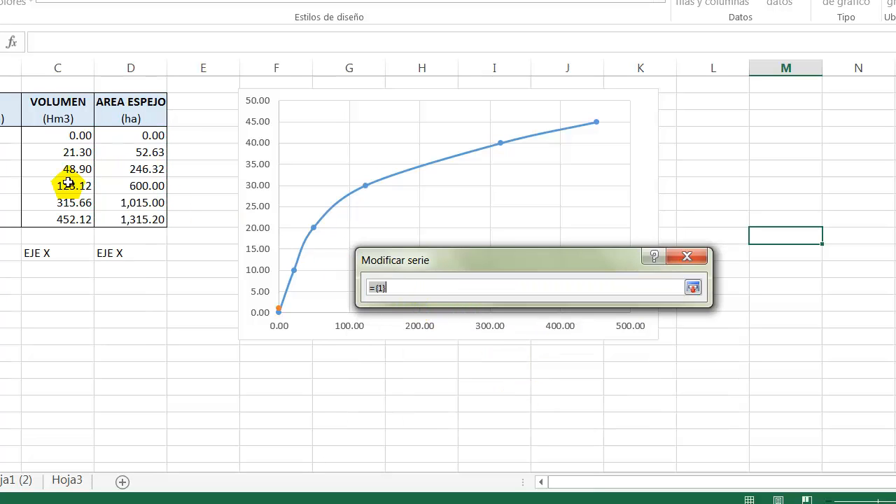
drag(2, 136, 16, 229)
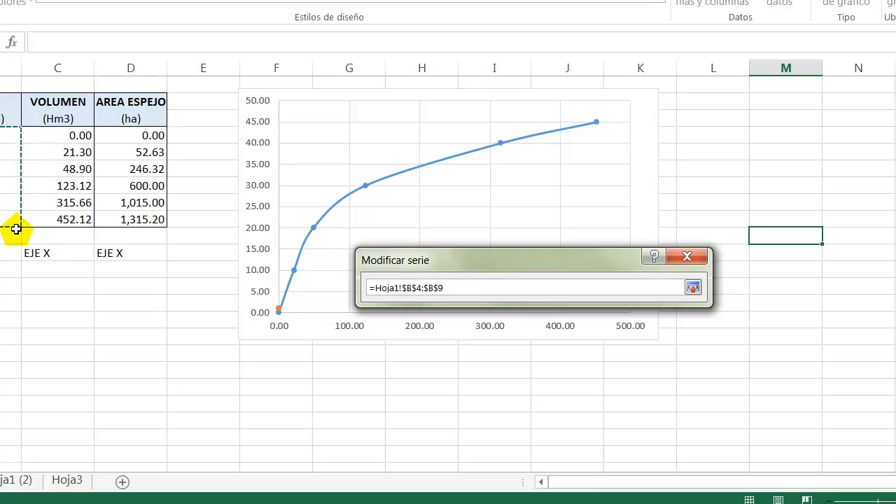
click(692, 287)
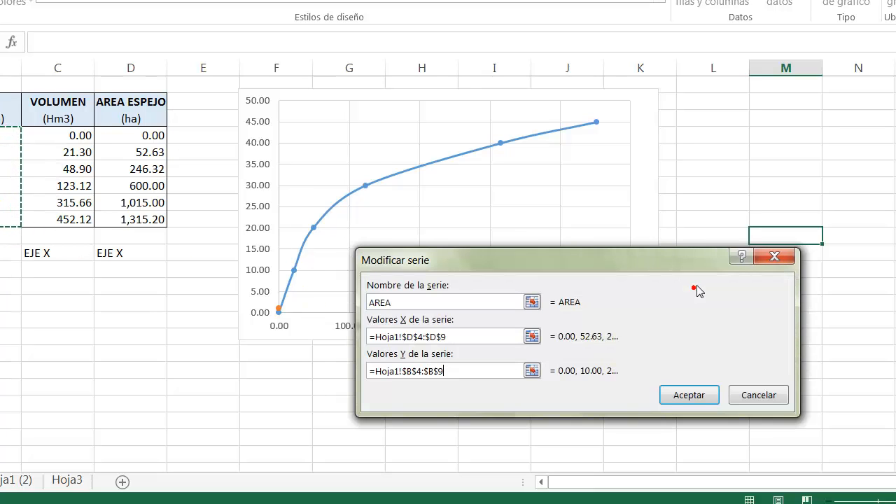
click(697, 396)
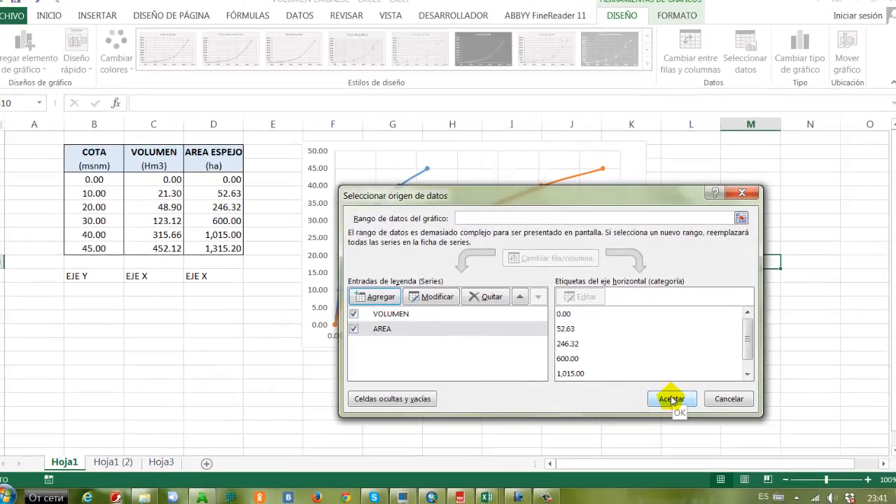
click(670, 399)
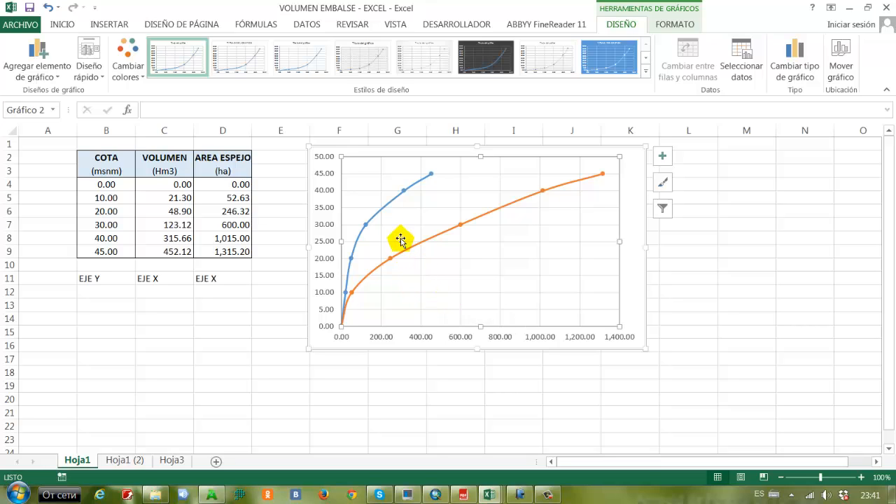
- Plot the VOLUMEN series on the secondary axis and close the series formatting options
mouse_move(391, 203)
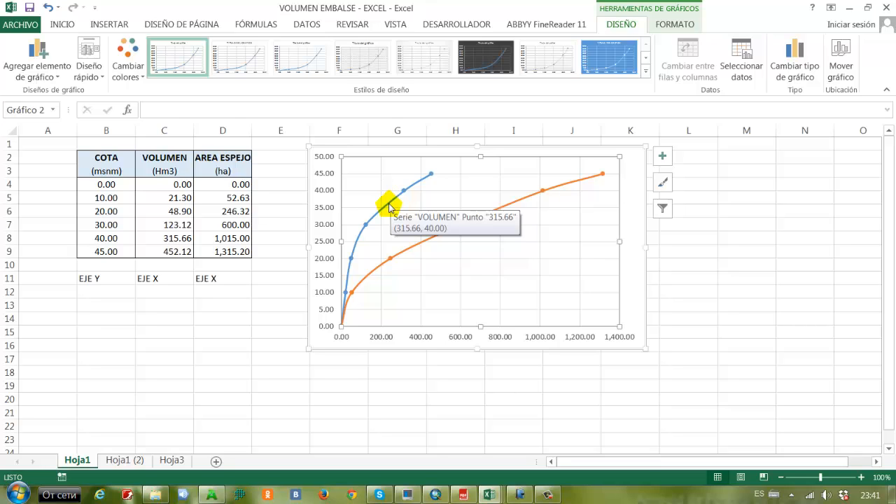
right_click(388, 207)
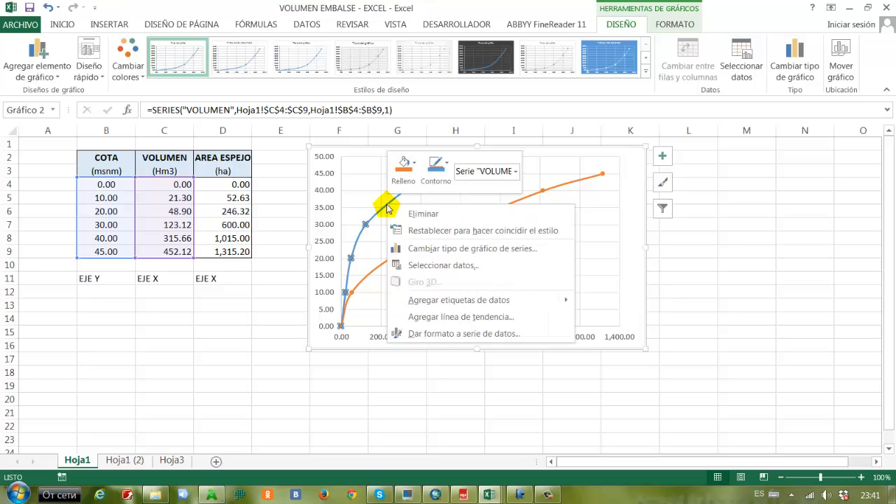
click(434, 334)
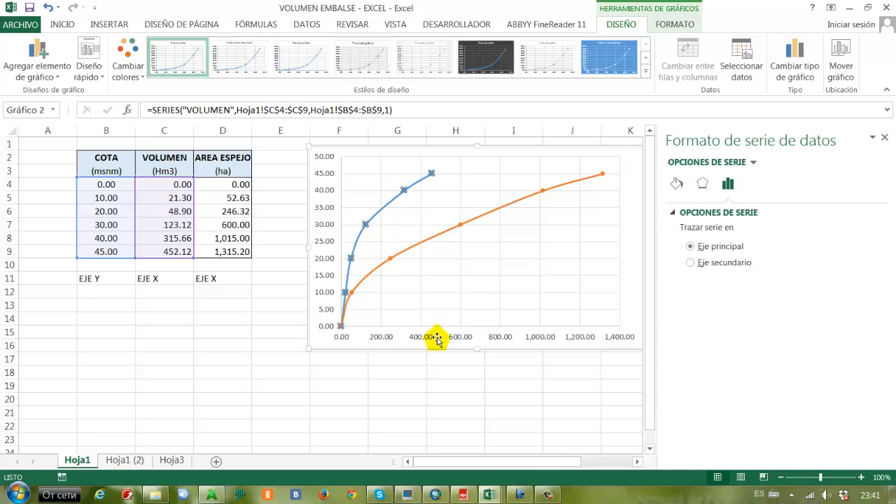
click(690, 263)
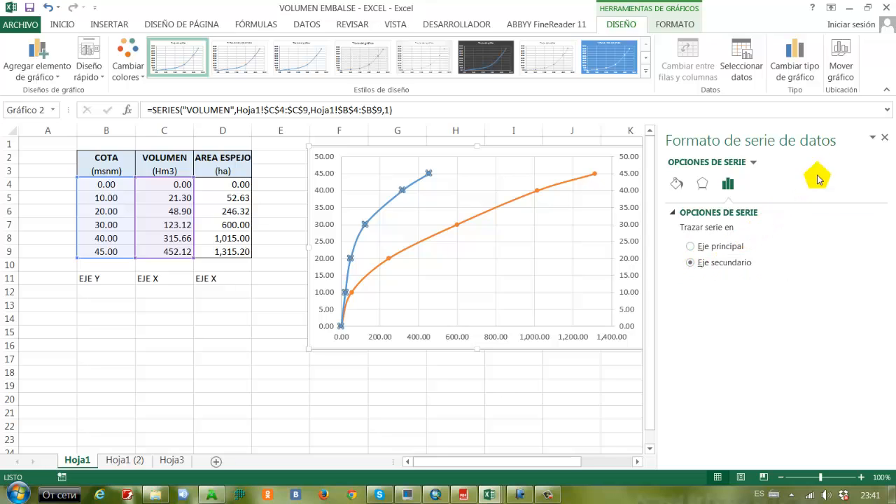
click(885, 138)
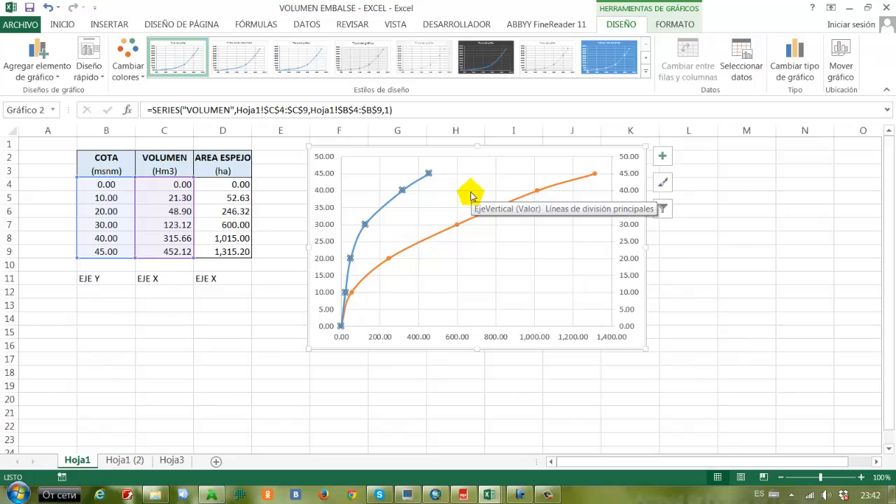
- Add a secondary horizontal axis to the chart and move the chart slightly lower on the sheet
click(56, 78)
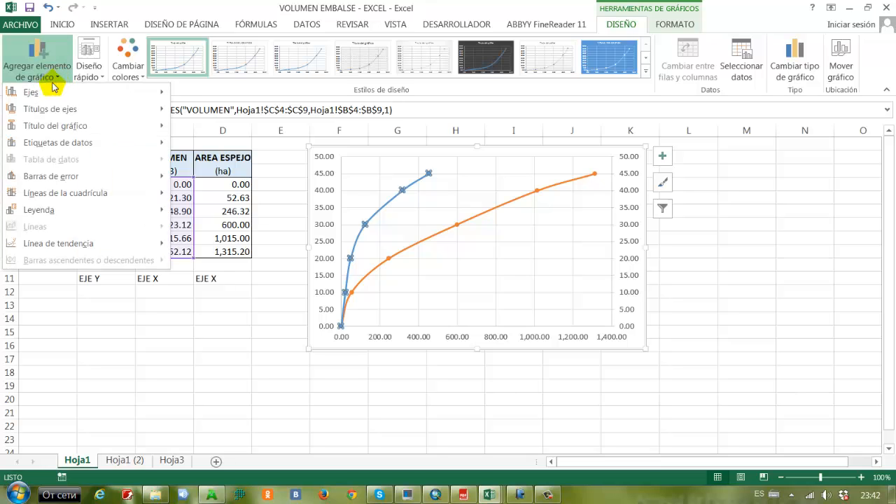
mouse_move(47, 91)
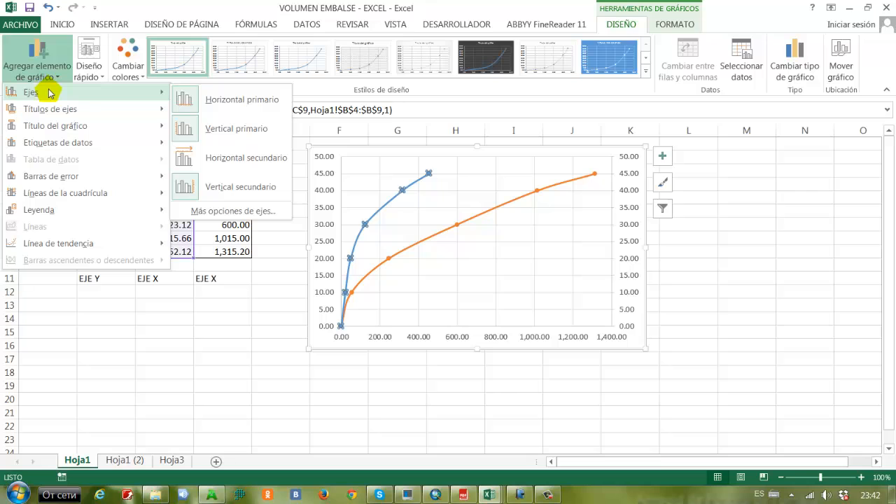
click(236, 161)
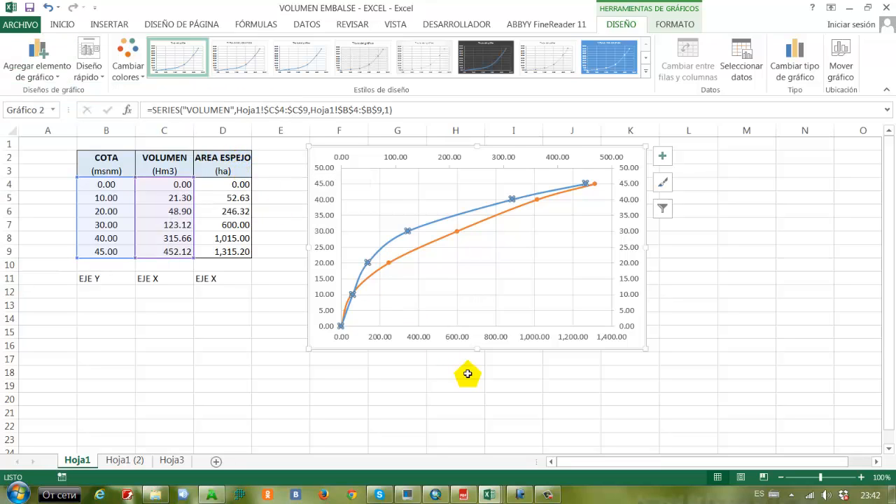
drag(520, 350, 525, 382)
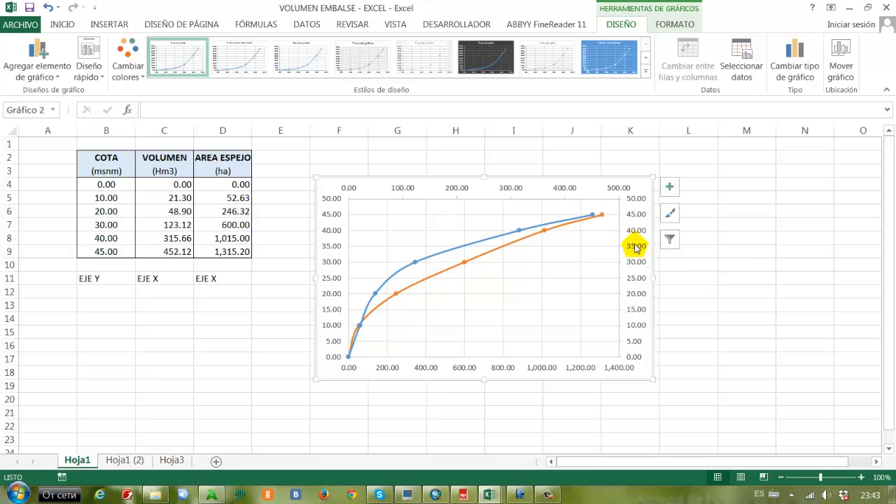
- Add a legend on the right side of the chart and widen the chart slightly to the right
click(40, 59)
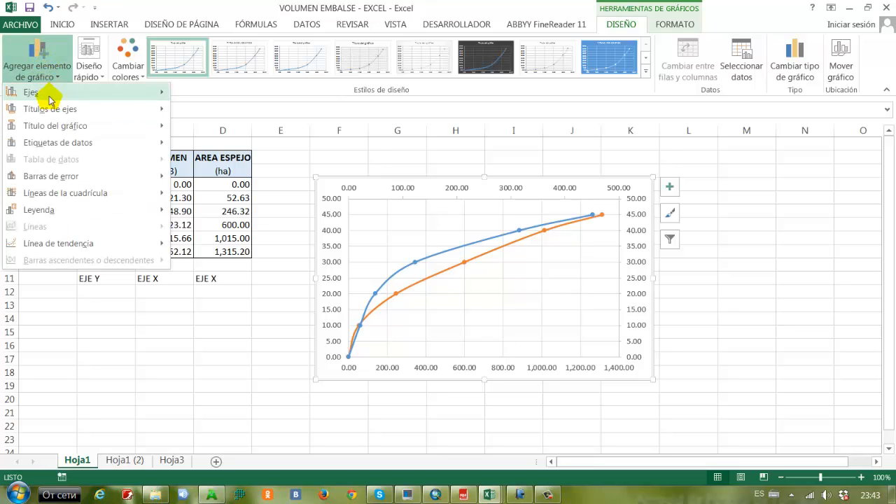
mouse_move(42, 216)
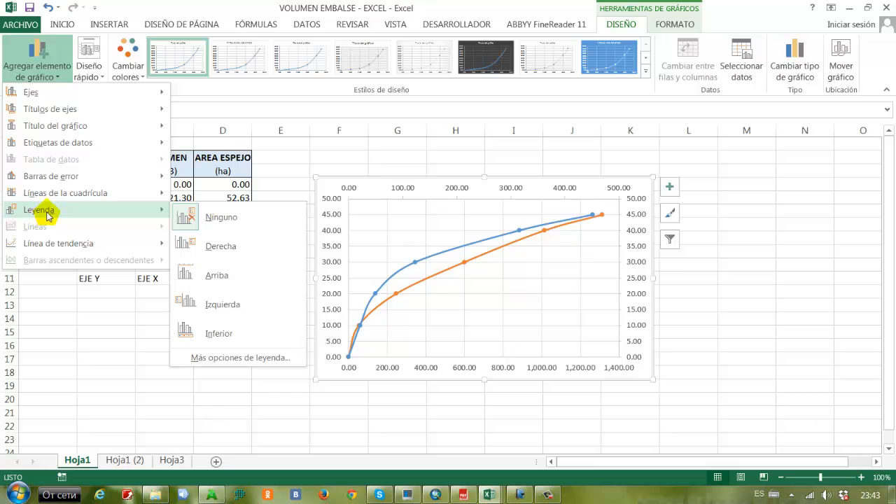
click(217, 248)
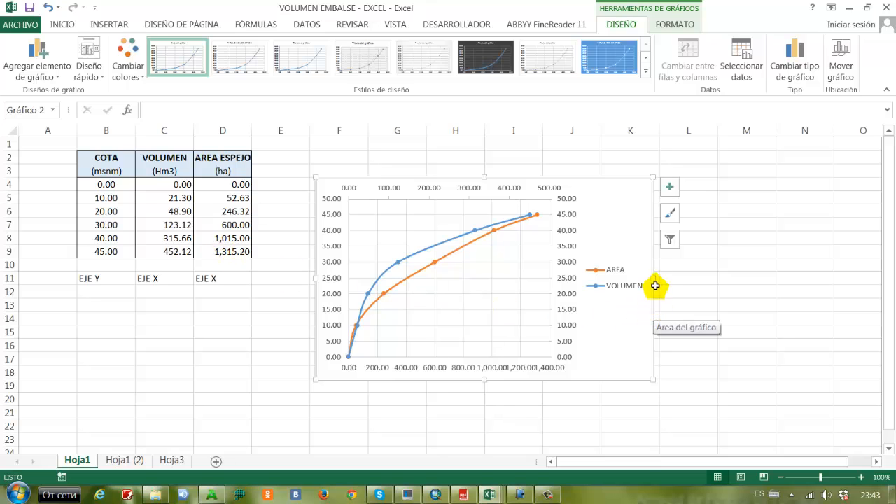
drag(653, 278, 685, 278)
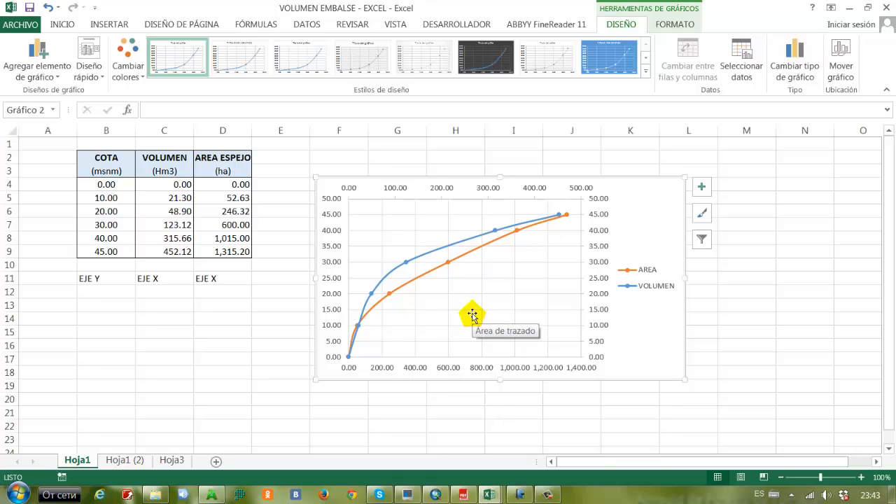
- Add a primary horizontal axis title to the chart and set its text to AREA (ha)
click(37, 70)
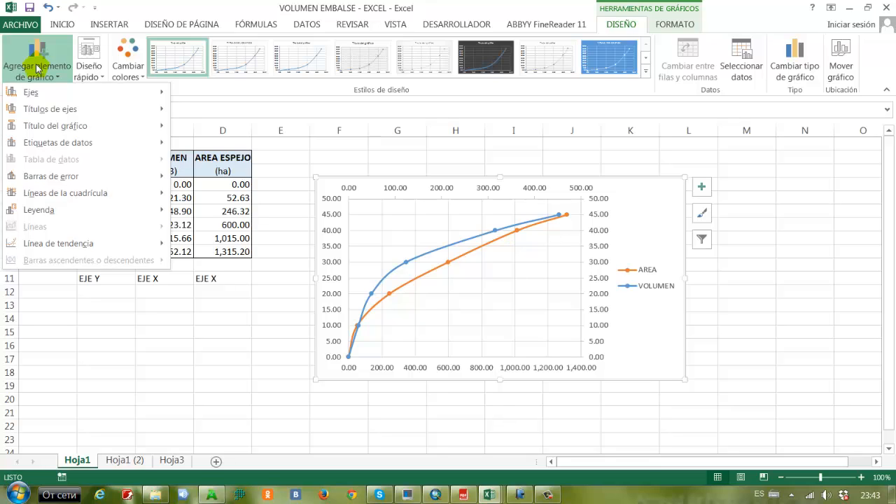
mouse_move(43, 110)
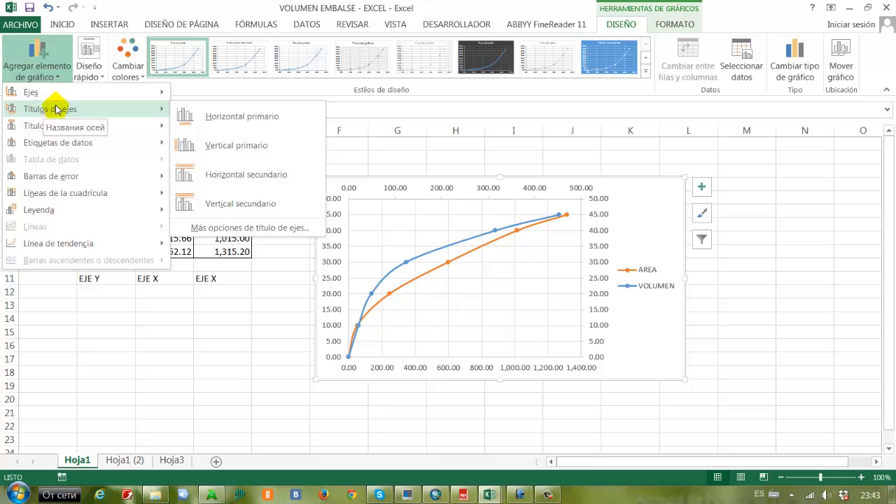
click(215, 120)
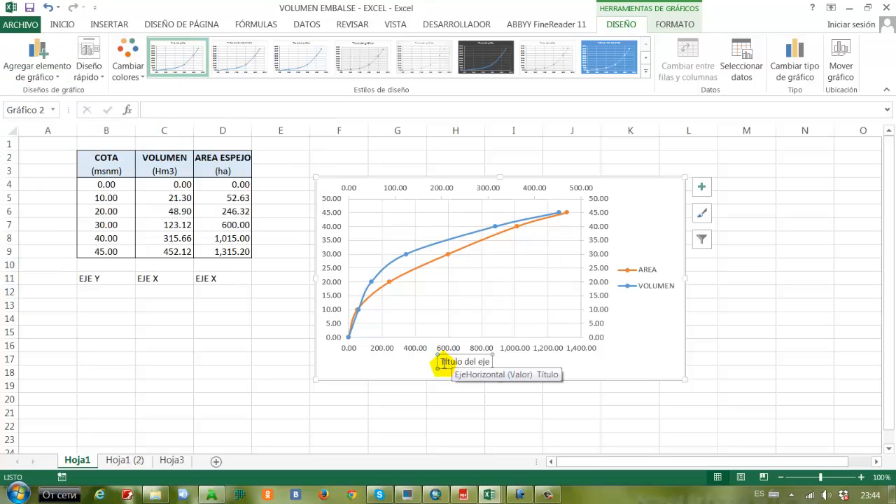
drag(441, 363, 483, 368)
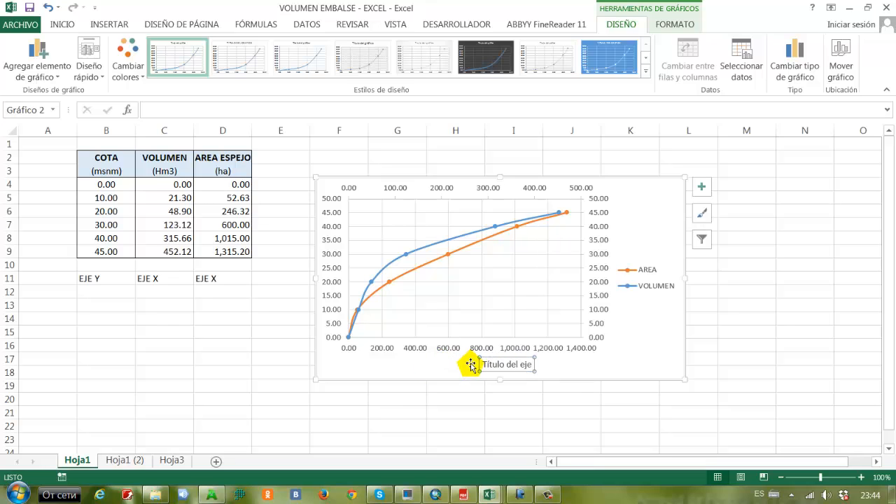
key(ctrl+z)
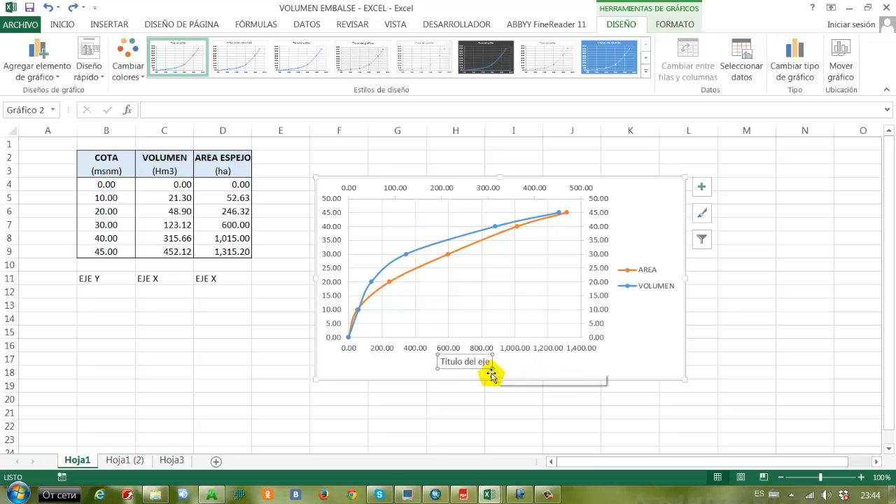
double_click(456, 367)
click(458, 366)
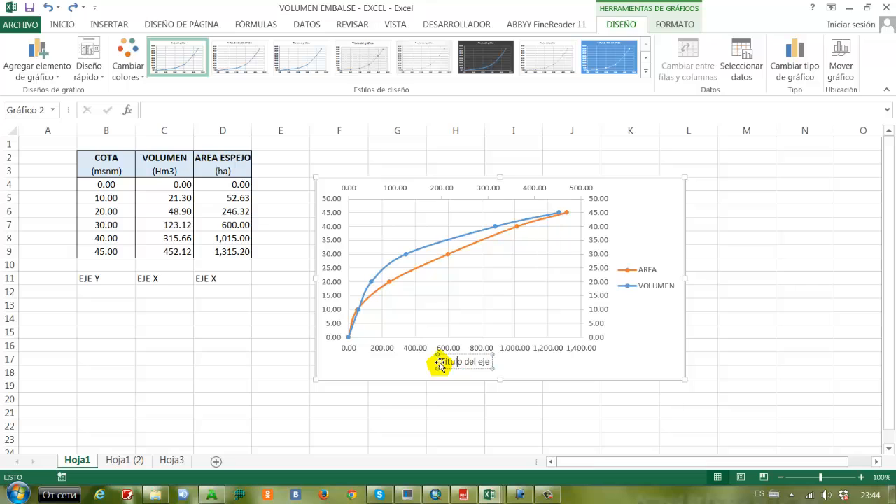
drag(441, 361, 493, 362)
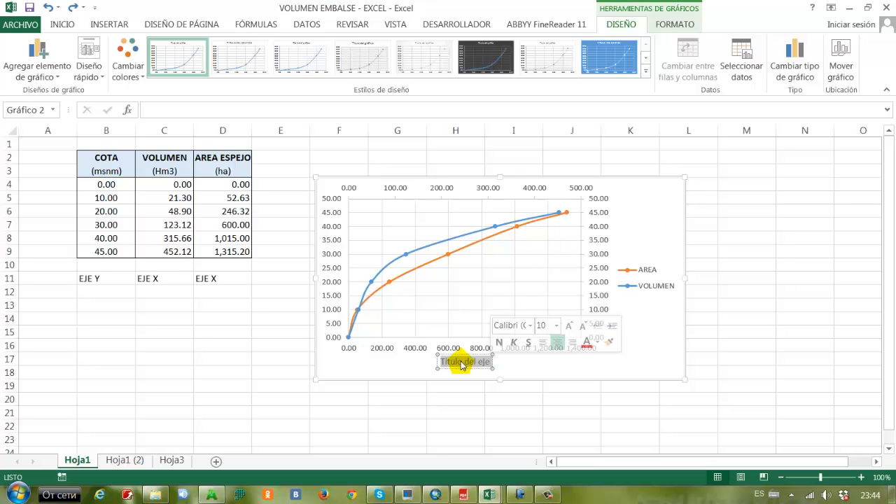
text(ar)
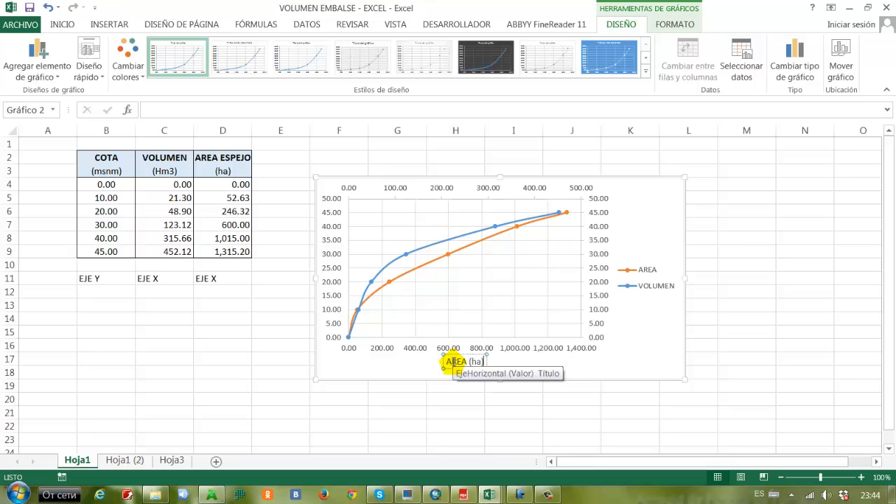
click(457, 412)
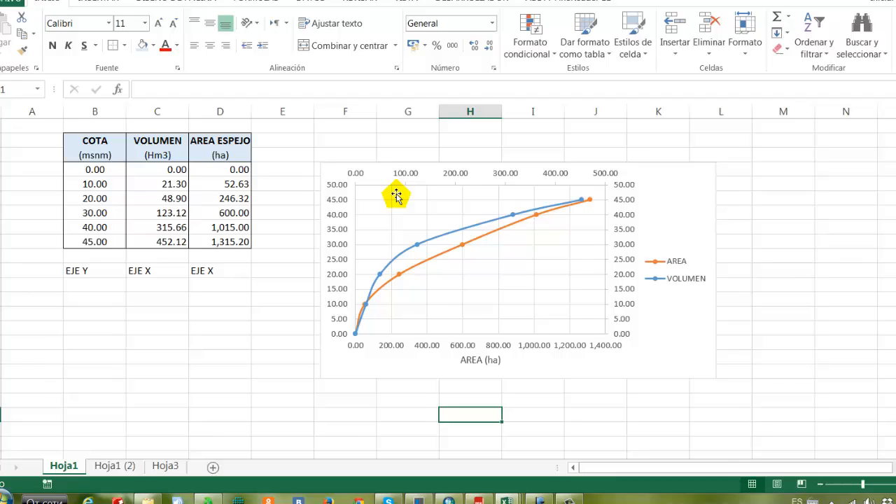
- Add a secondary horizontal axis title to the chart and set its text to VOLUMEN (Hm3)
click(386, 213)
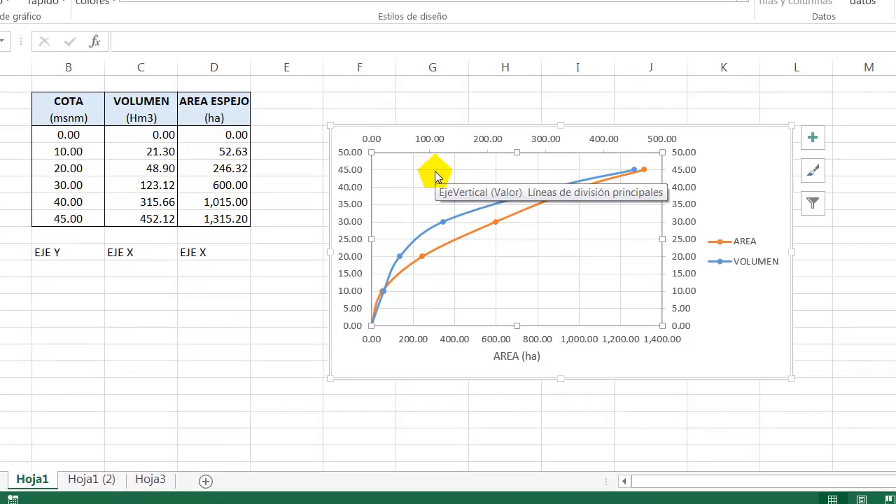
click(15, 4)
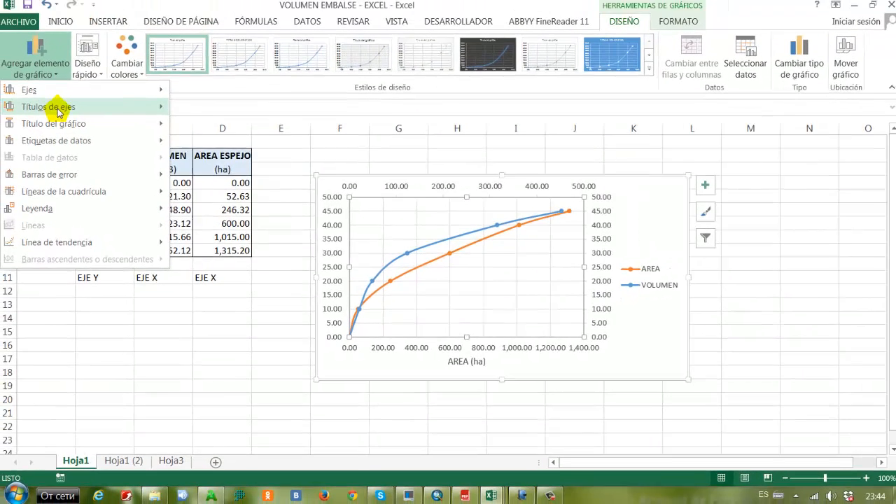
mouse_move(61, 112)
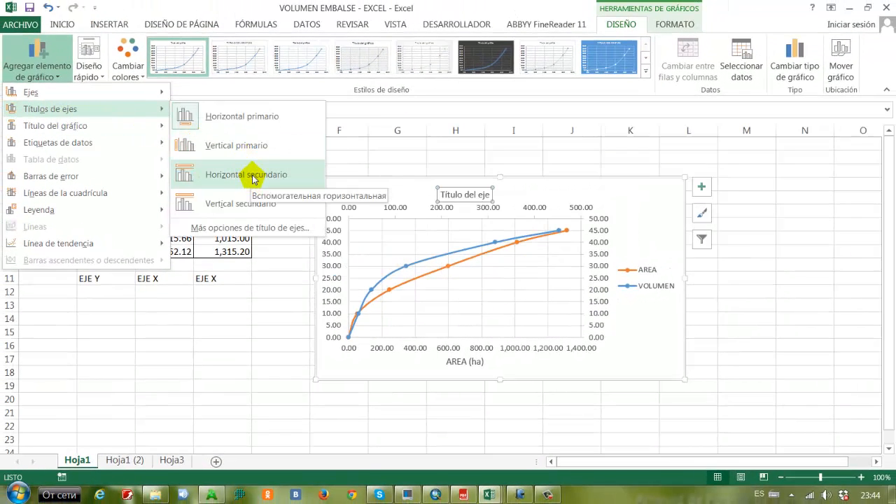
click(253, 177)
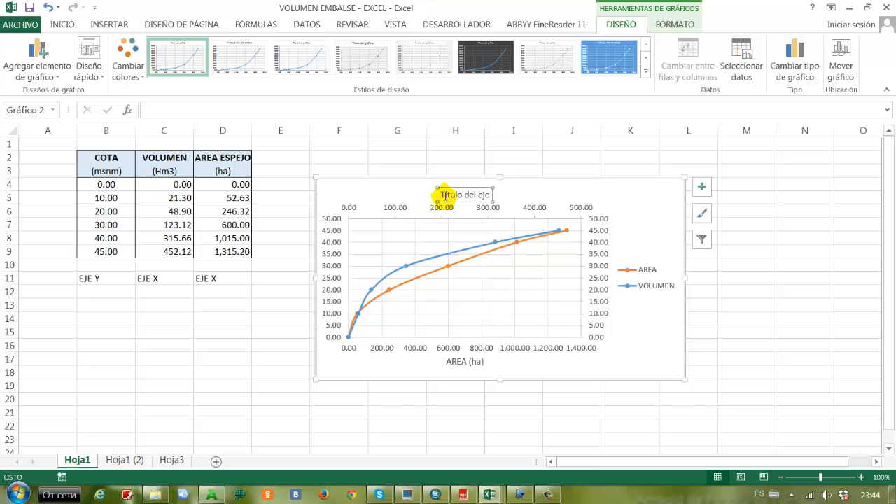
drag(439, 194, 494, 193)
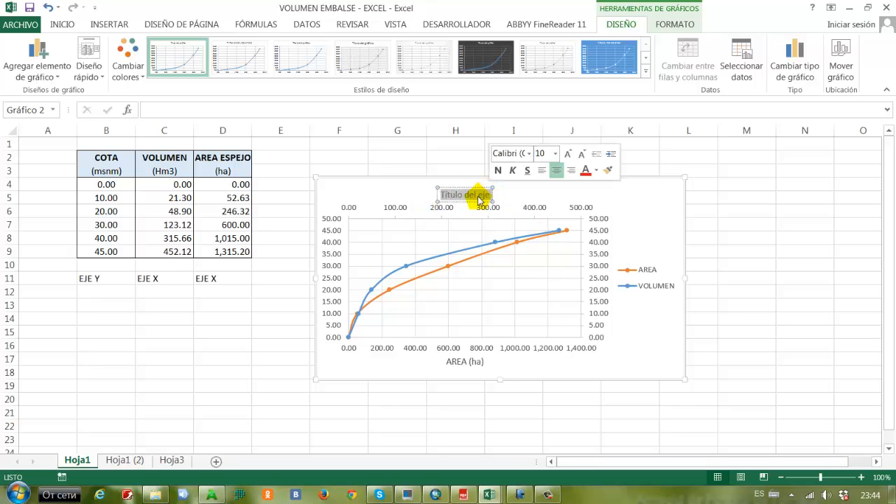
text(VOLUMEN ()
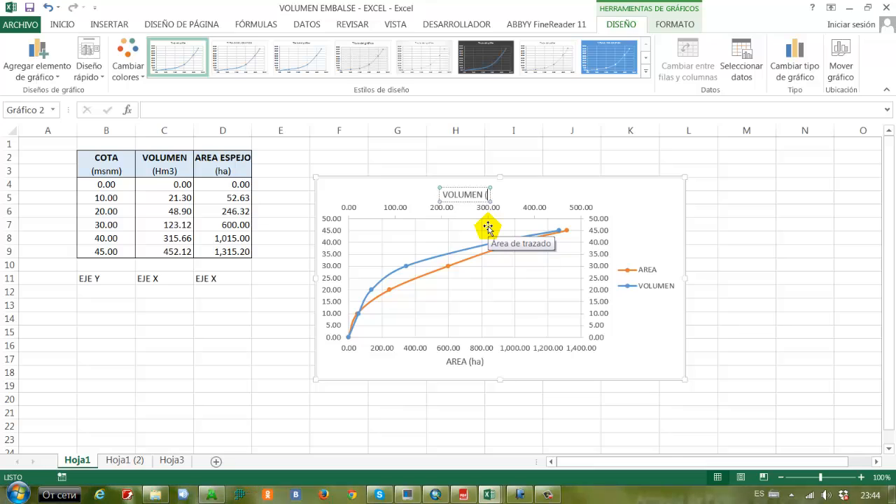
text(H)
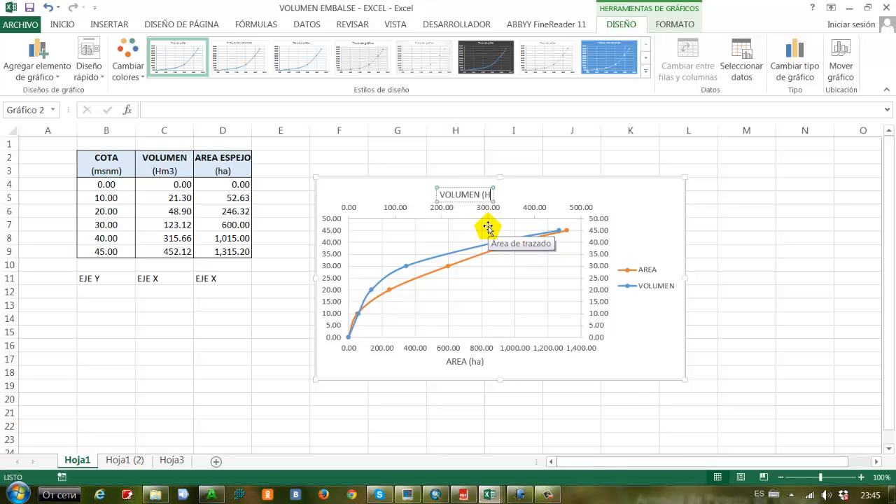
text(m3)
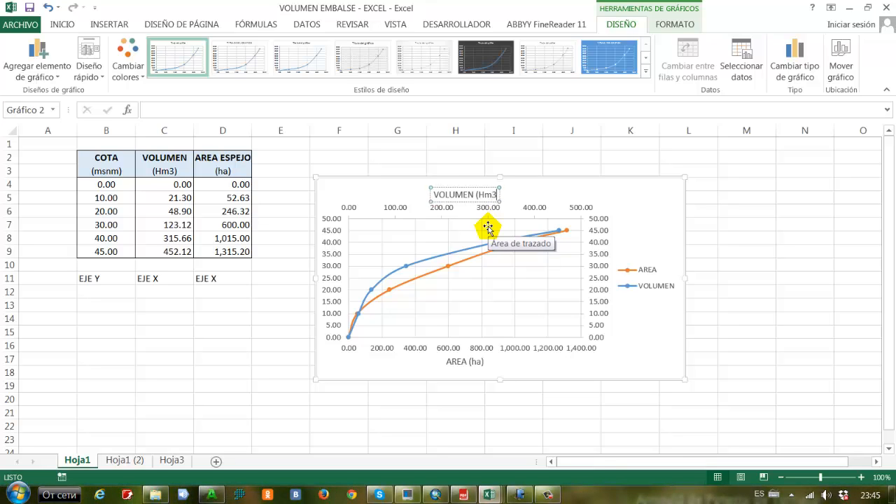
text())
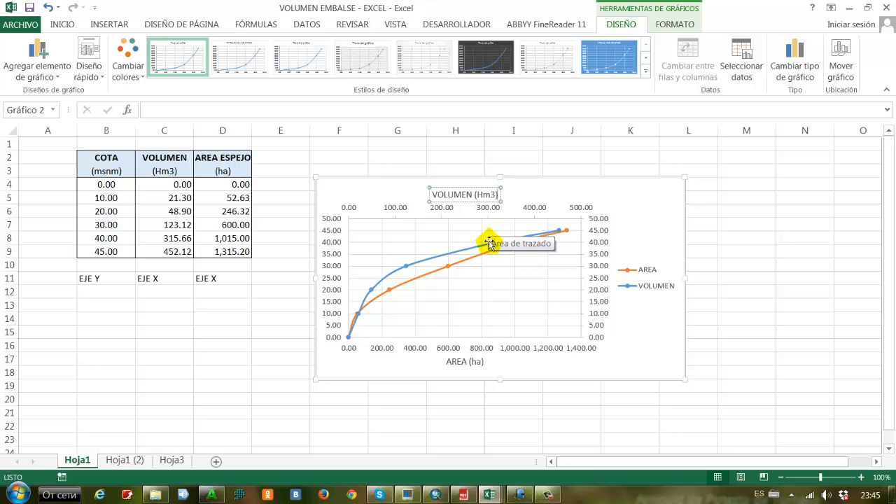
click(550, 376)
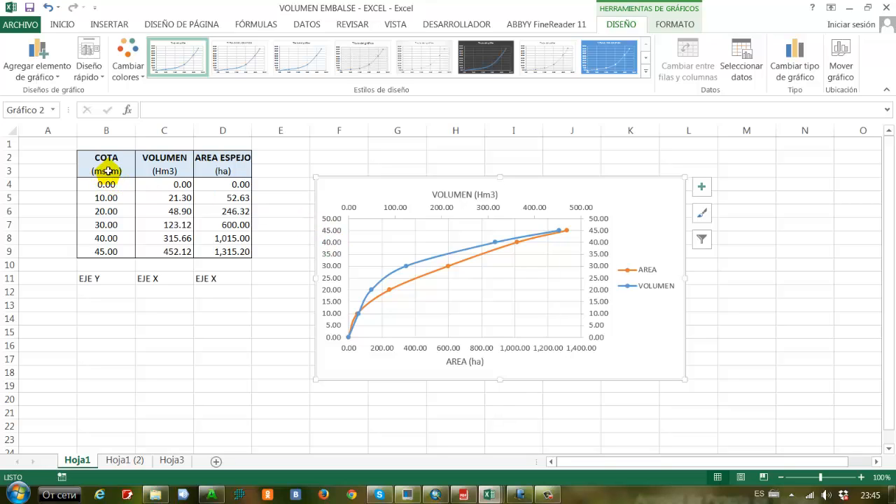
- Add a primary vertical axis title to the chart, set its text to COTAS (msnm), and deselect the chart
click(35, 76)
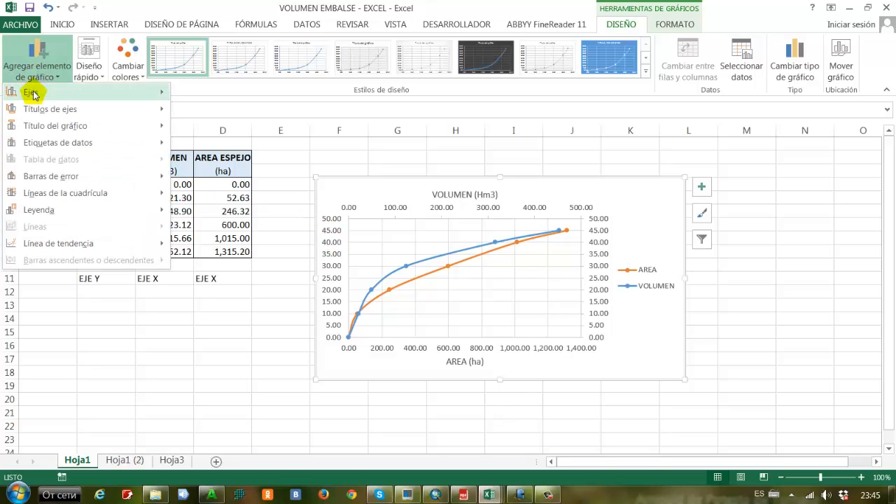
mouse_move(59, 111)
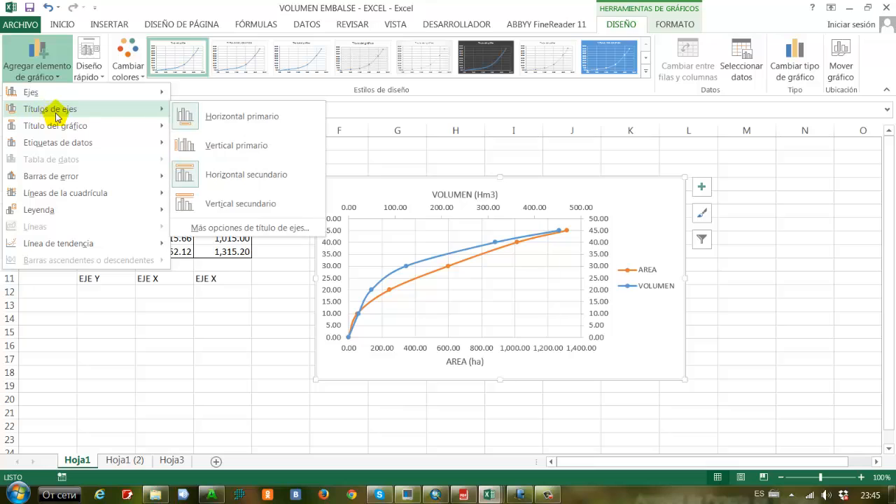
click(237, 149)
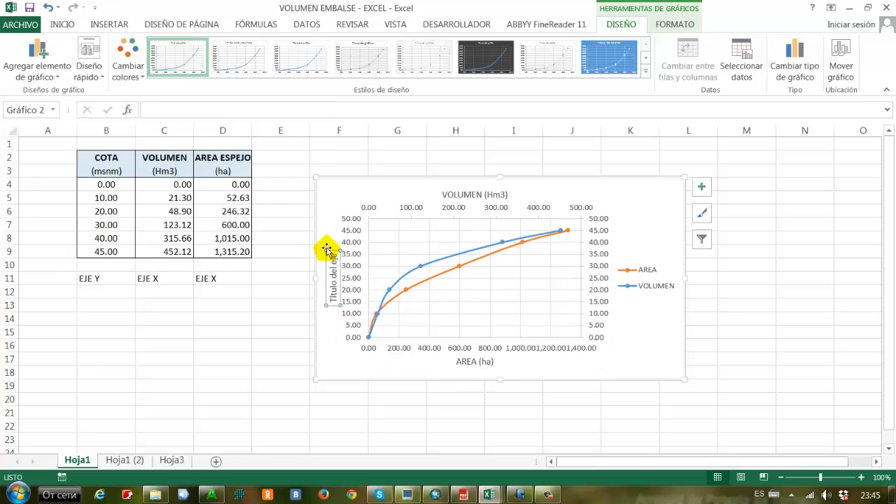
drag(333, 257, 342, 308)
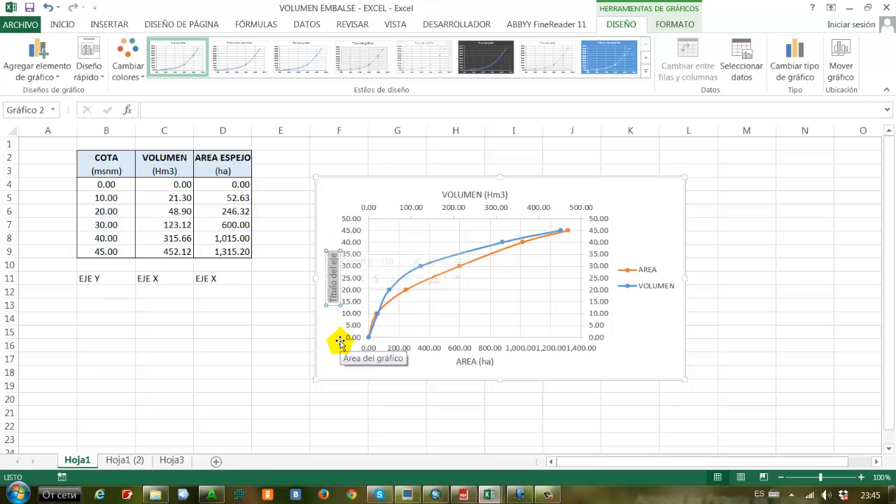
key(Delete)
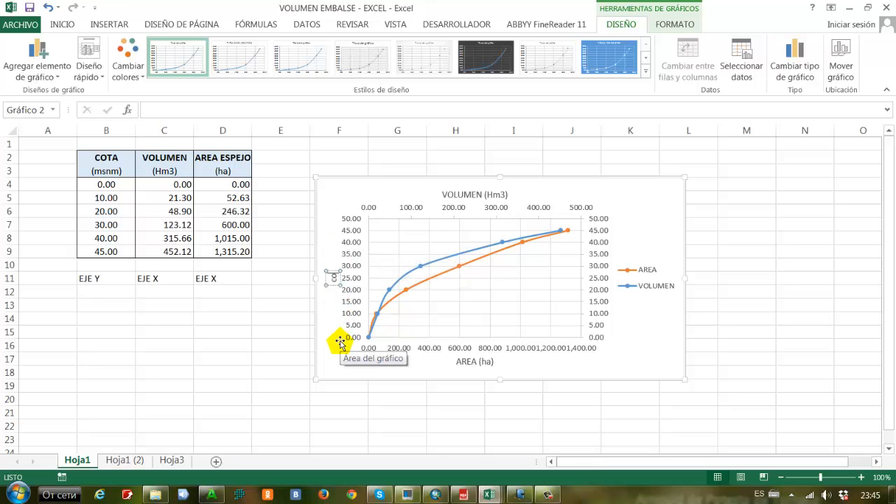
text(COTAS ()
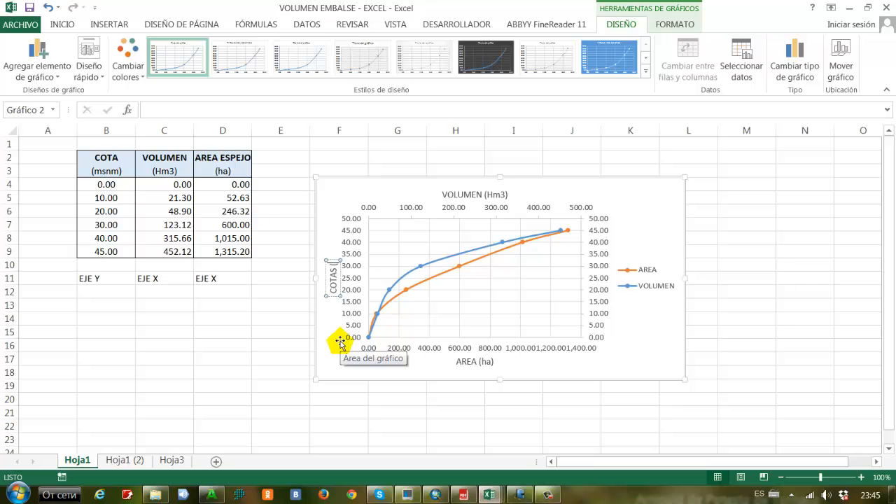
text(msnm))
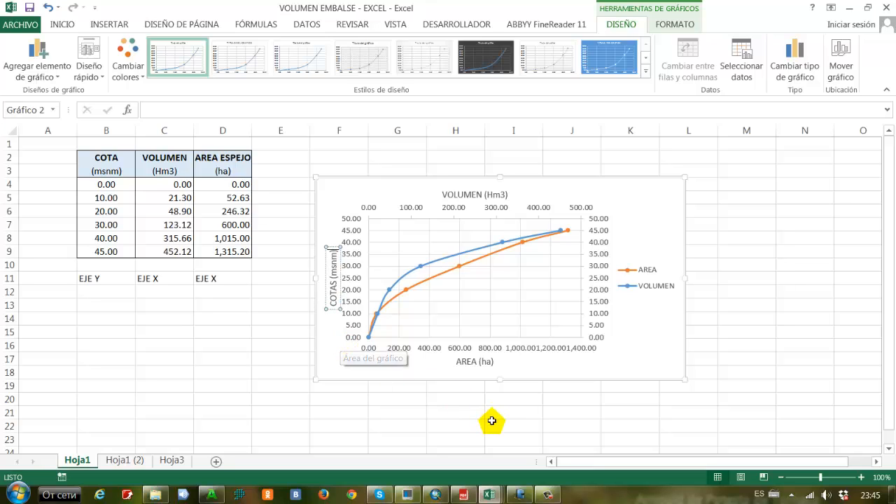
click(491, 423)
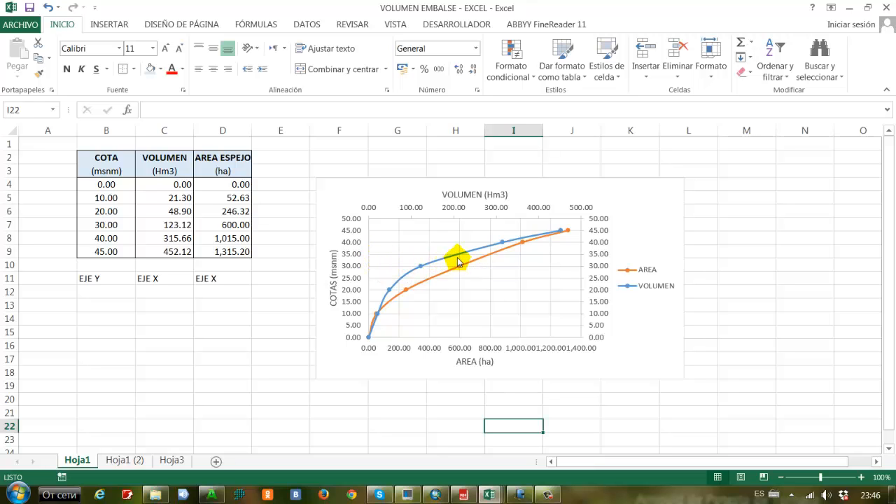
mouse_move(455, 259)
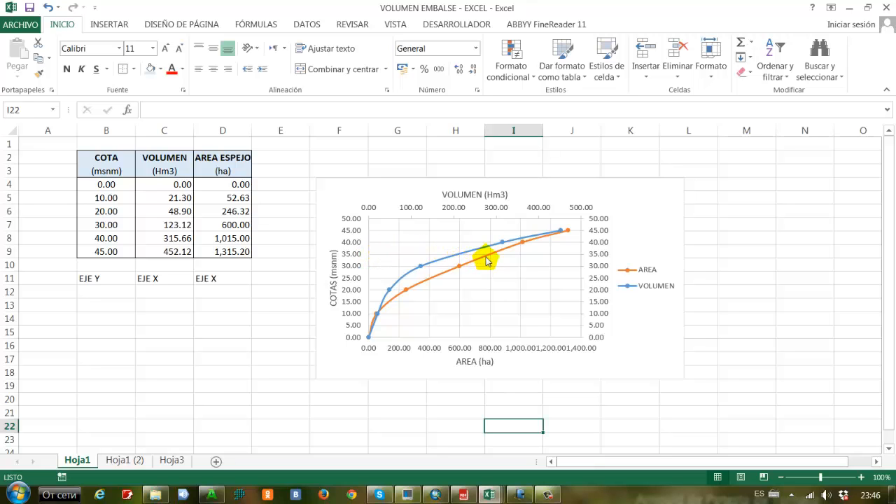
mouse_move(493, 260)
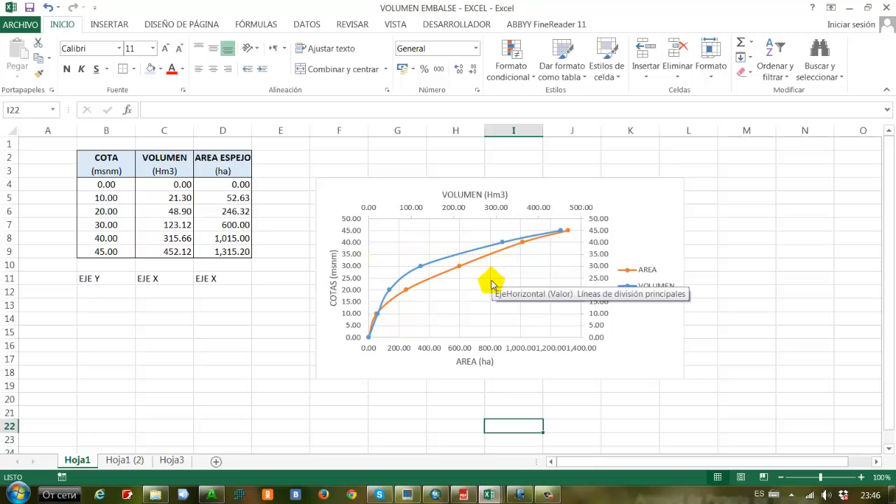